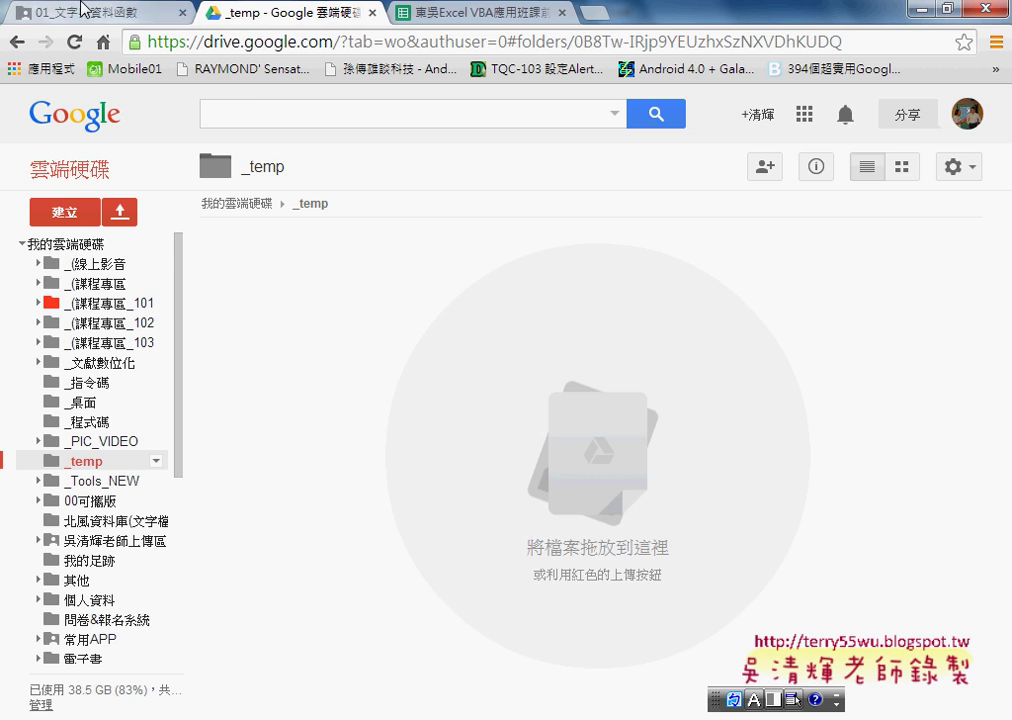
# Step: Preview the exercise screenshots: 01_REPT函數, 02_LEFT函數, 03_MID函數 and the combined answer
pyautogui.click(68, 10)
pyautogui.click(110, 360)
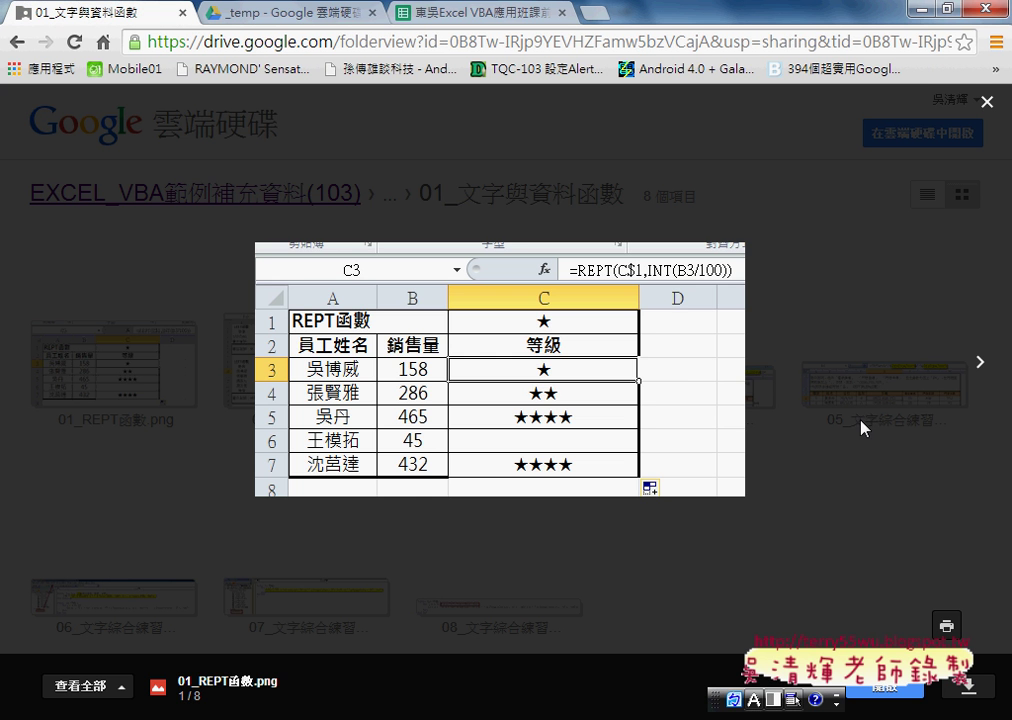
pyautogui.press('Right')
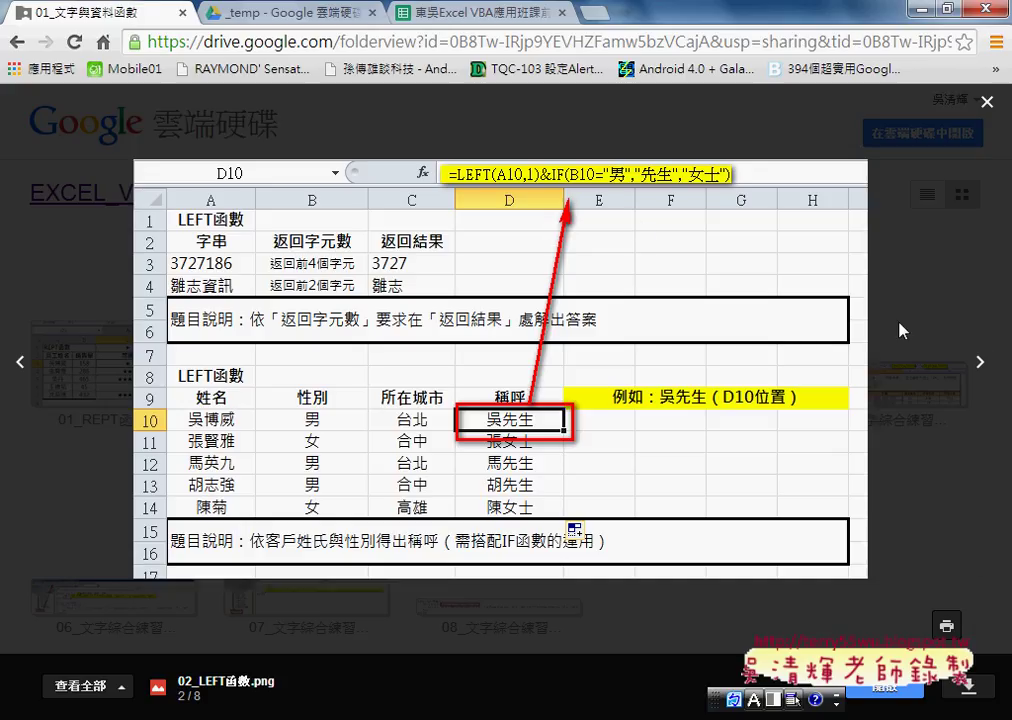
pyautogui.click(978, 363)
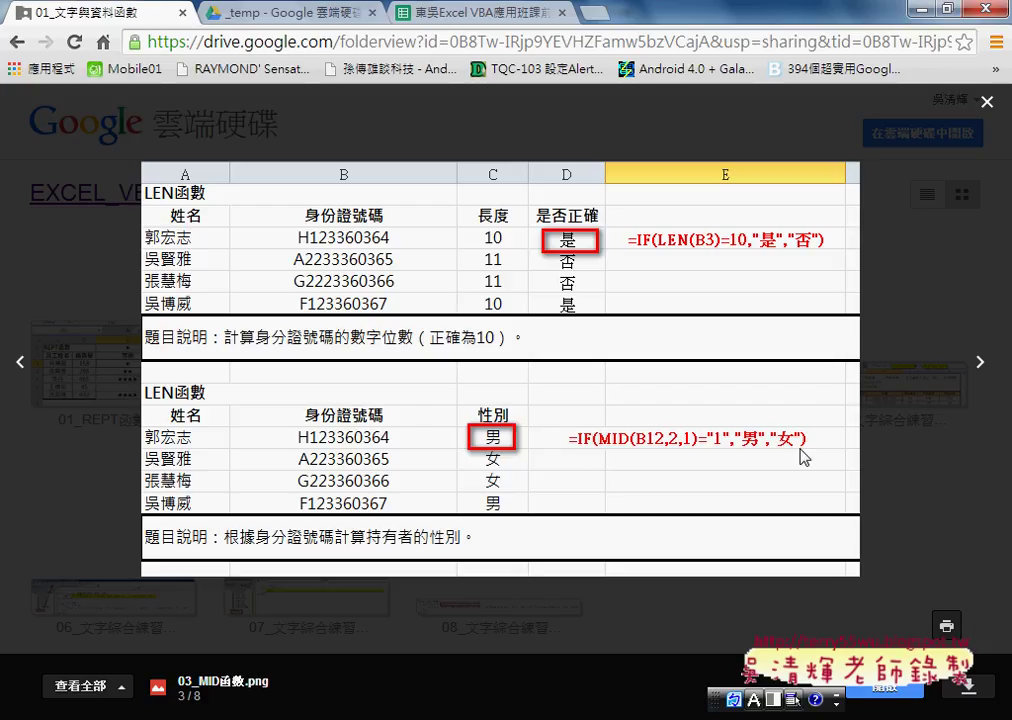
pyautogui.click(978, 363)
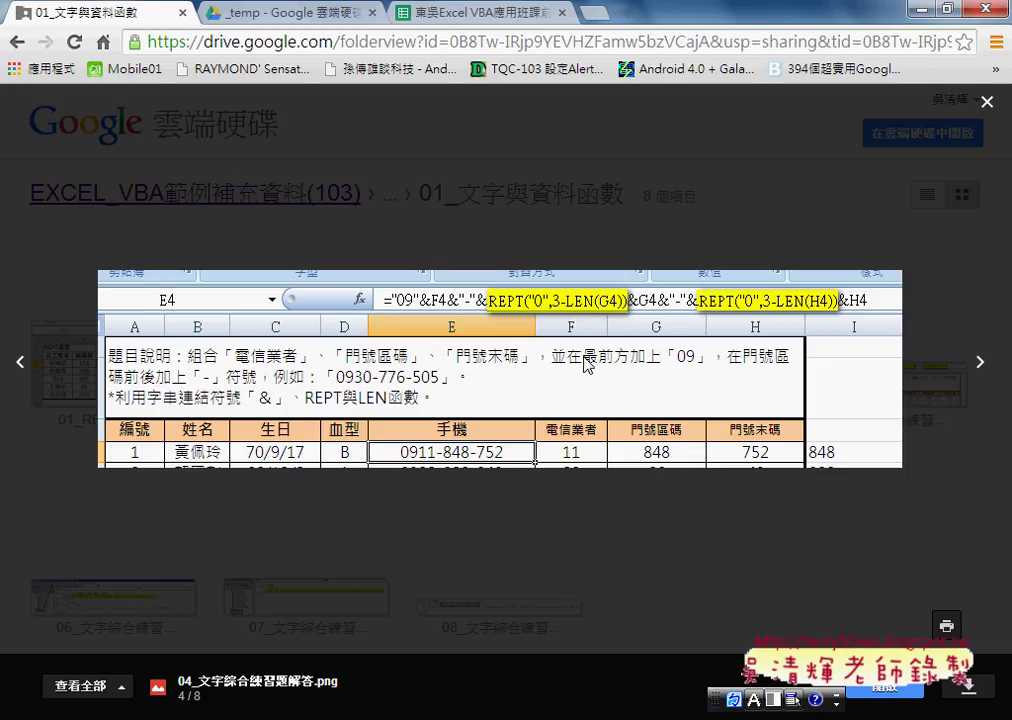
pyautogui.click(289, 20)
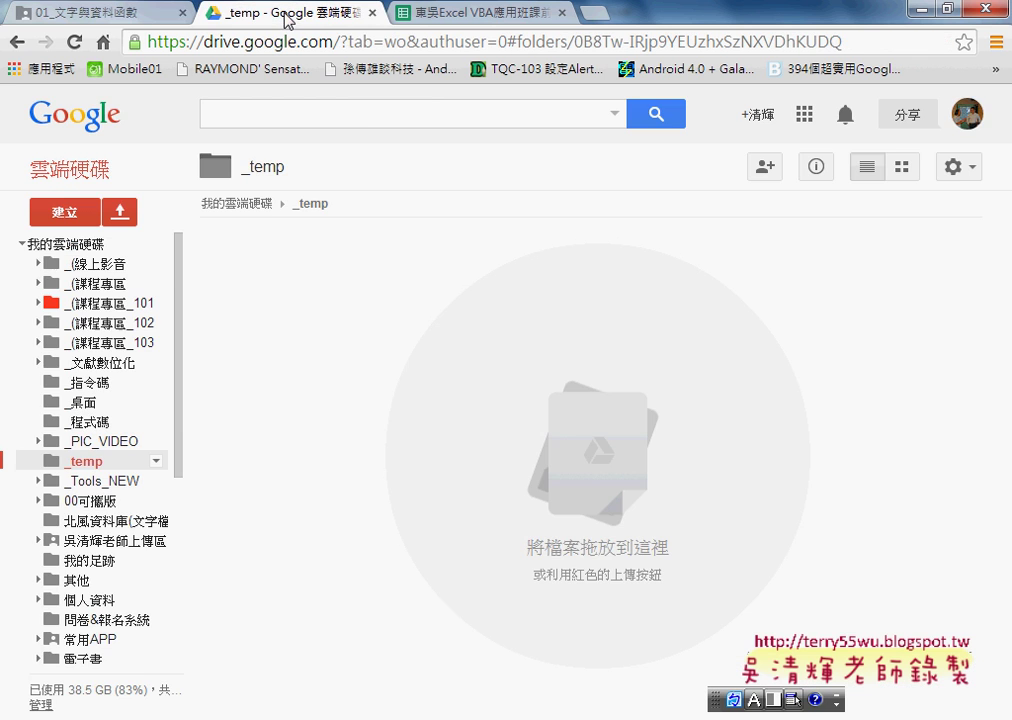
# Step: Uncover the desktop and open the _EXCEL函數練習題 folder's 課程練習題 subfolder
pyautogui.doubleClick(651, 17)
pyautogui.press('super+Home')
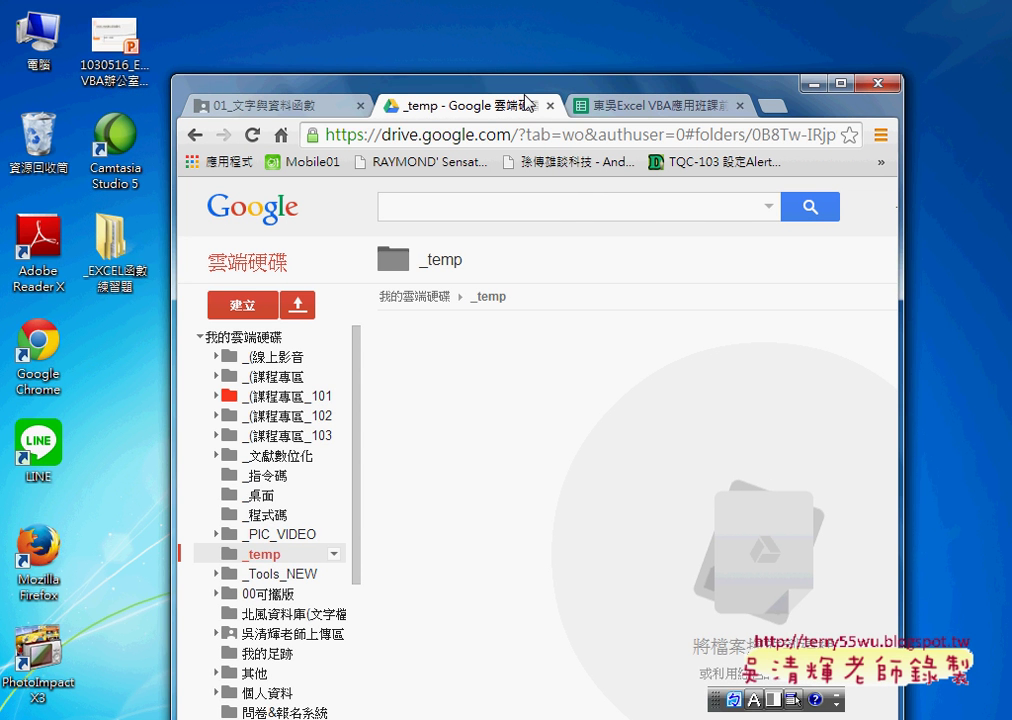
pyautogui.moveTo(350, 90); pyautogui.dragTo(415, 62)
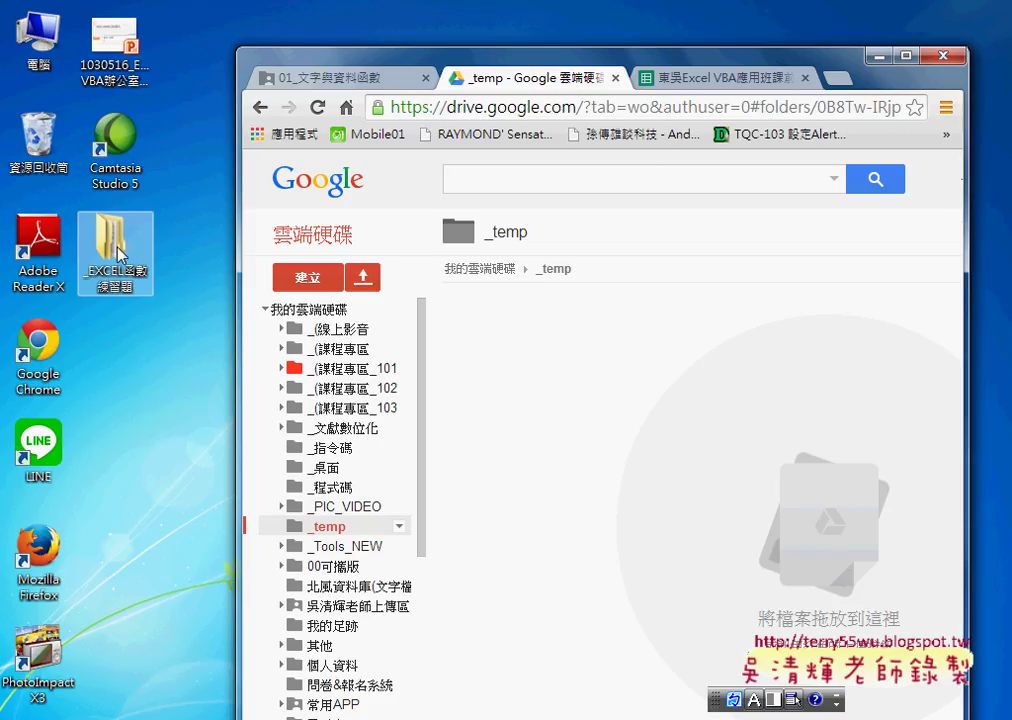
pyautogui.doubleClick(118, 254)
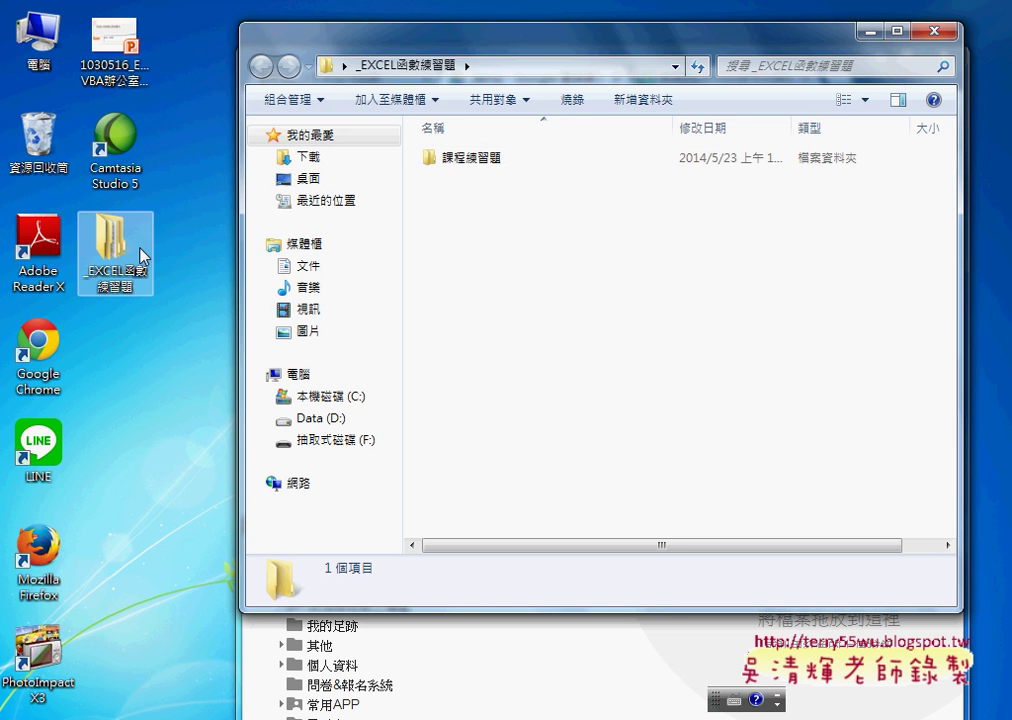
pyautogui.doubleClick(452, 163)
# Step: Drag the 2文字與資料函數 workbook onto the Drive page to upload it into _temp
pyautogui.moveTo(400, 35); pyautogui.dragTo(177, 41)
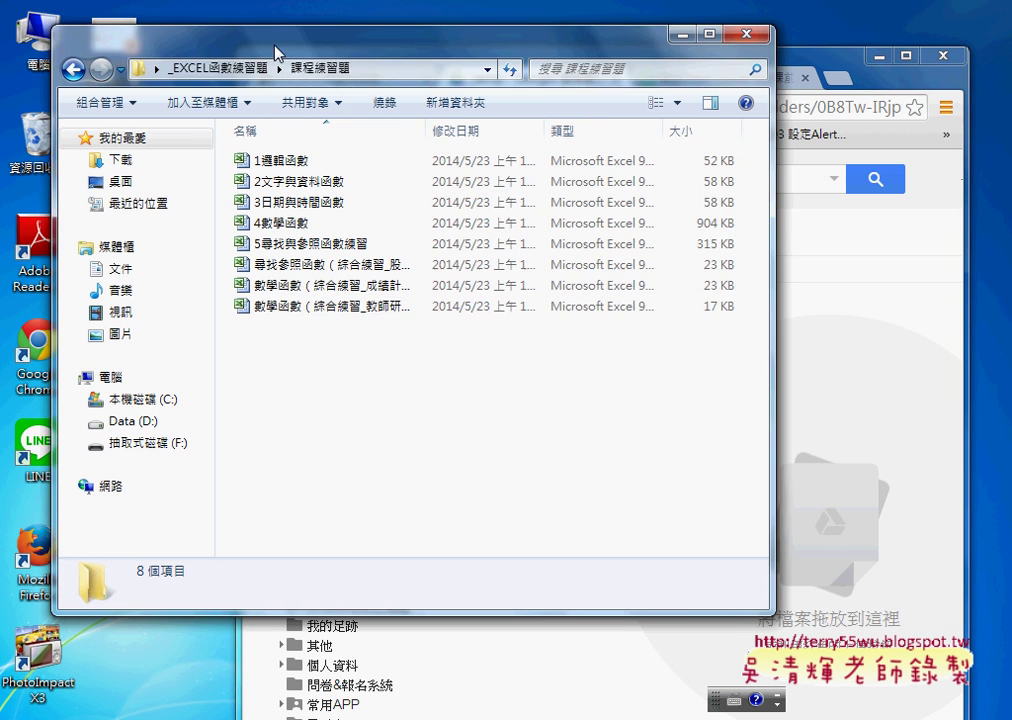
pyautogui.moveTo(257, 189)
pyautogui.mouseDown()
pyautogui.moveTo(837, 437)
pyautogui.moveTo(812, 490)
pyautogui.mouseUp()
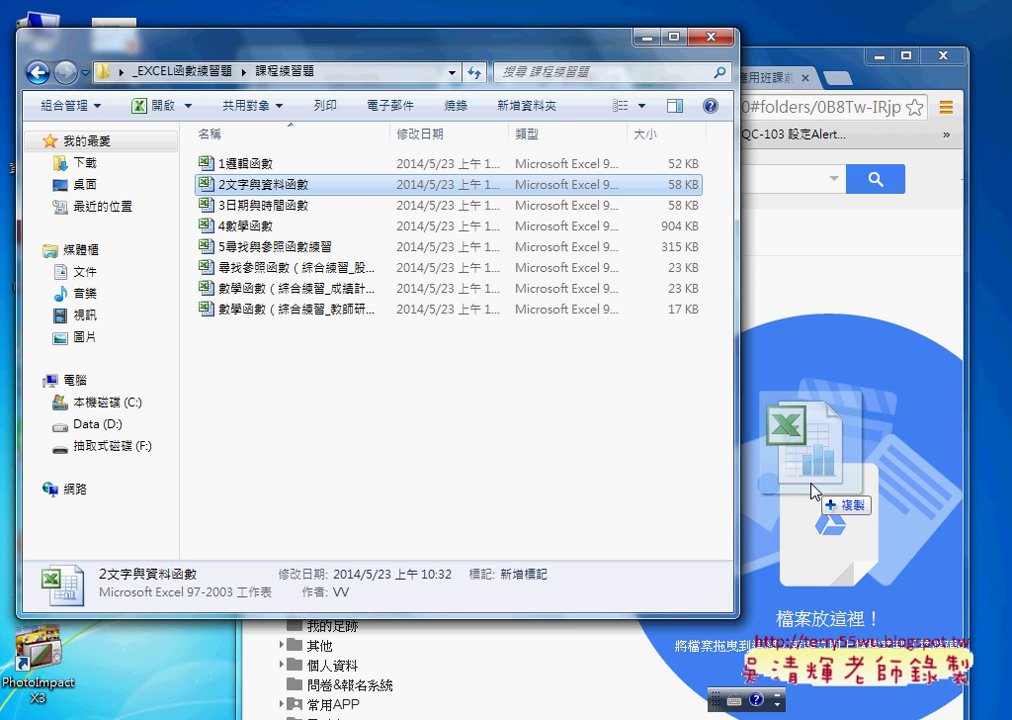
pyautogui.moveTo(812, 490); pyautogui.dragTo(812, 490)
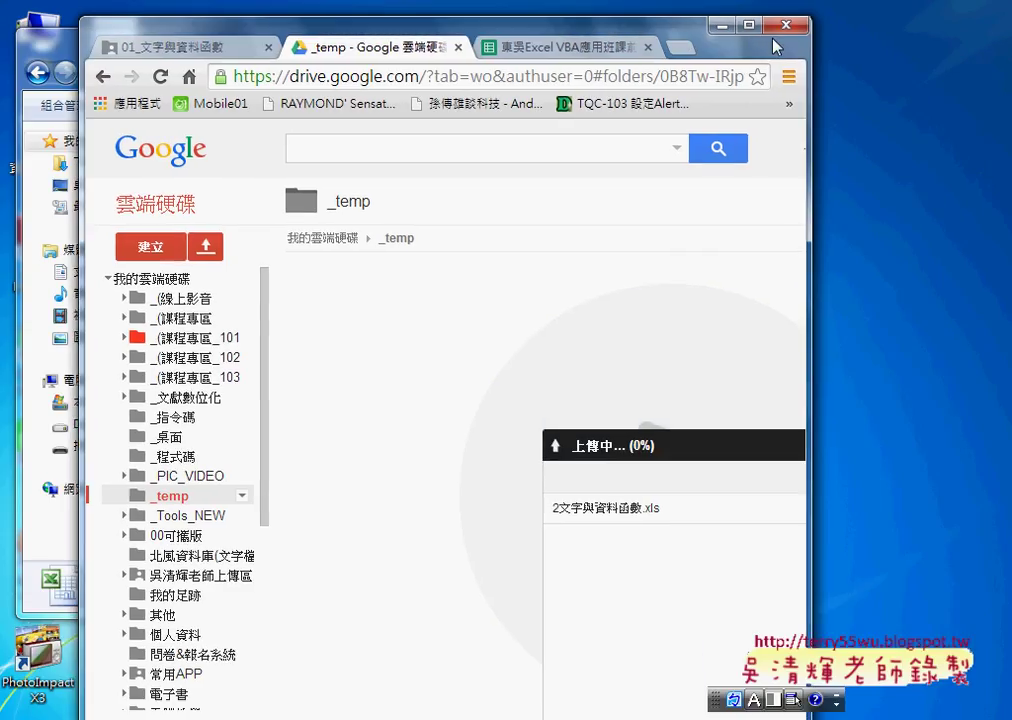
# Step: Maximize Chrome, let the upload finish, and open 2文字與資料函數 in Google Sheets
pyautogui.moveTo(832, 66); pyautogui.dragTo(640, 2)
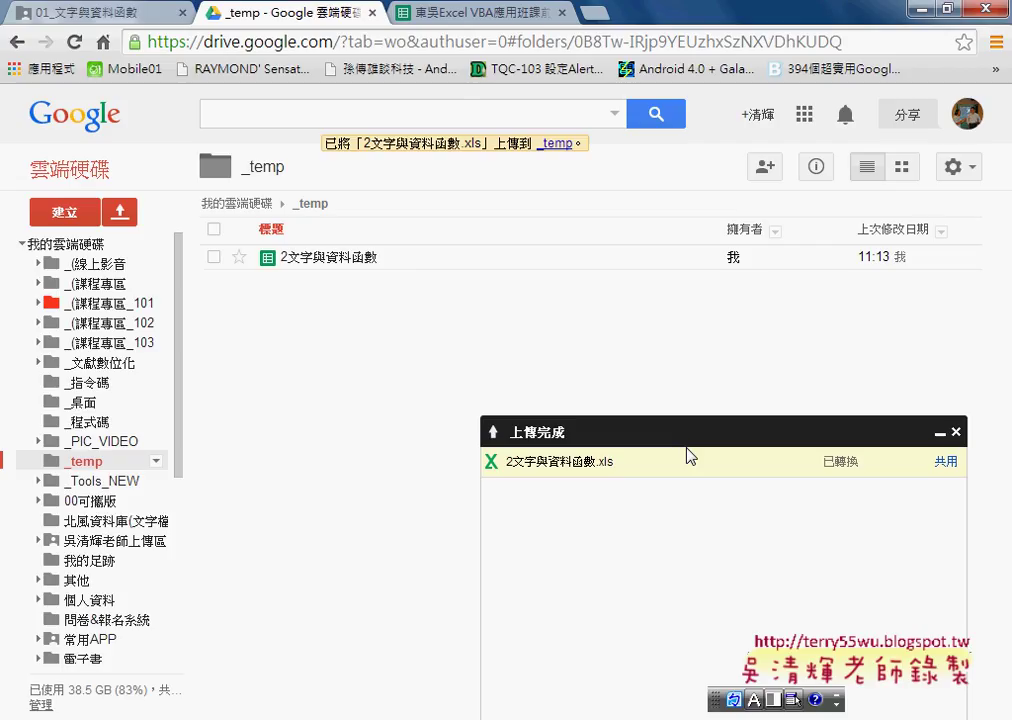
pyautogui.click(941, 435)
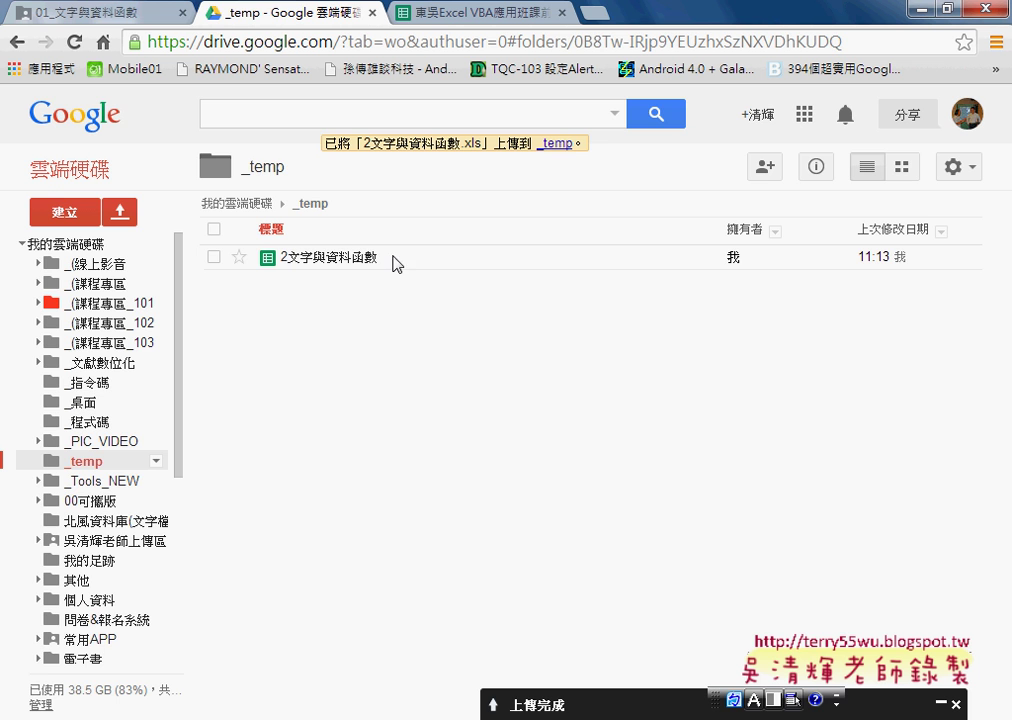
pyautogui.click(354, 258)
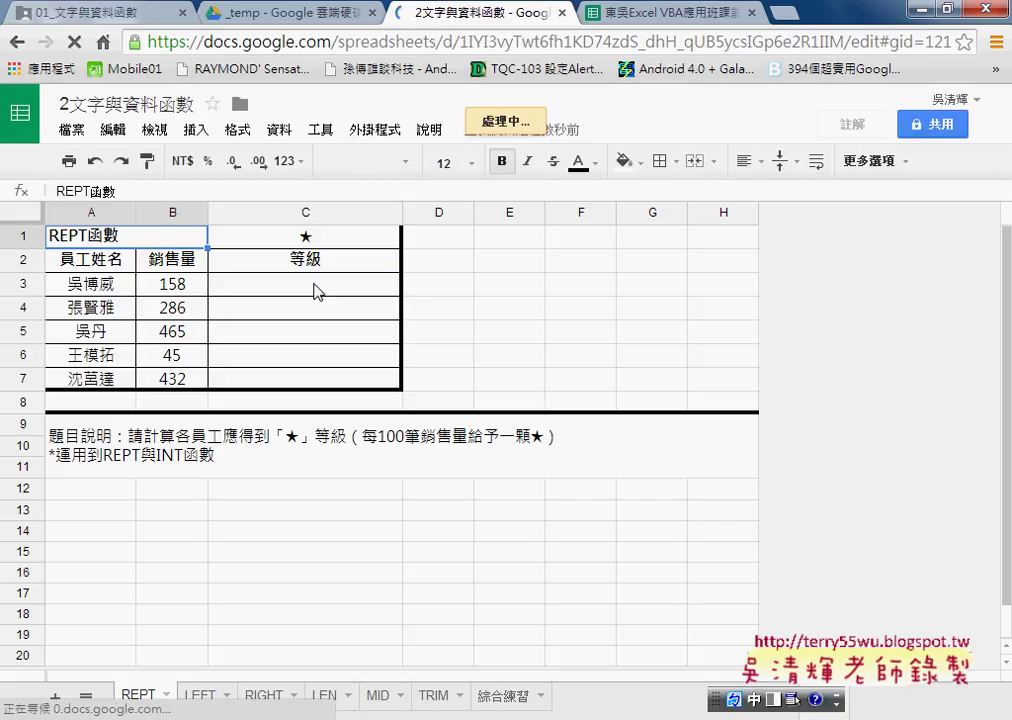
# Step: Start C3's formula as =rept($C$1, using the star in C1 as an absolute reference
pyautogui.click(313, 292)
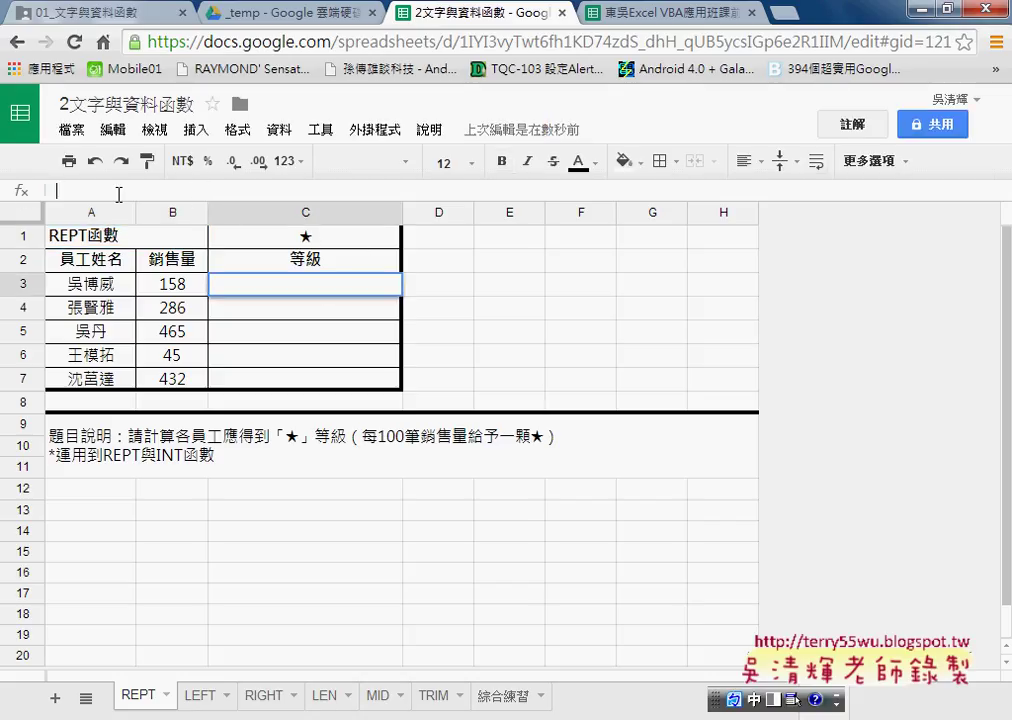
pyautogui.write('ㄦ')
pyautogui.press('BackSpace')
pyautogui.write('=')
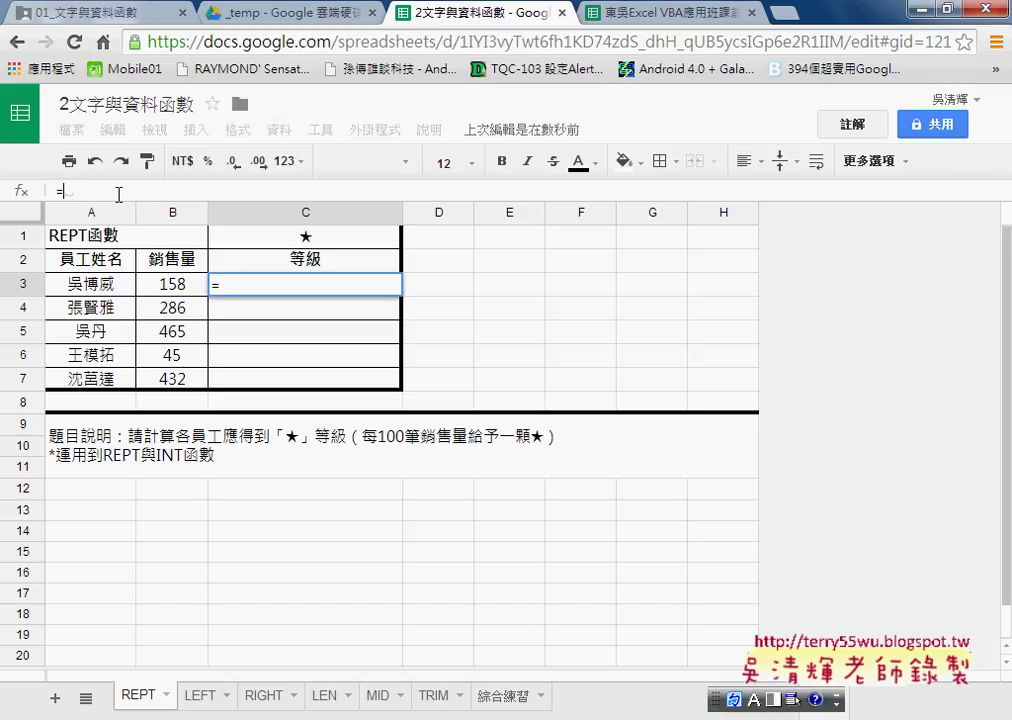
pyautogui.write('rept')
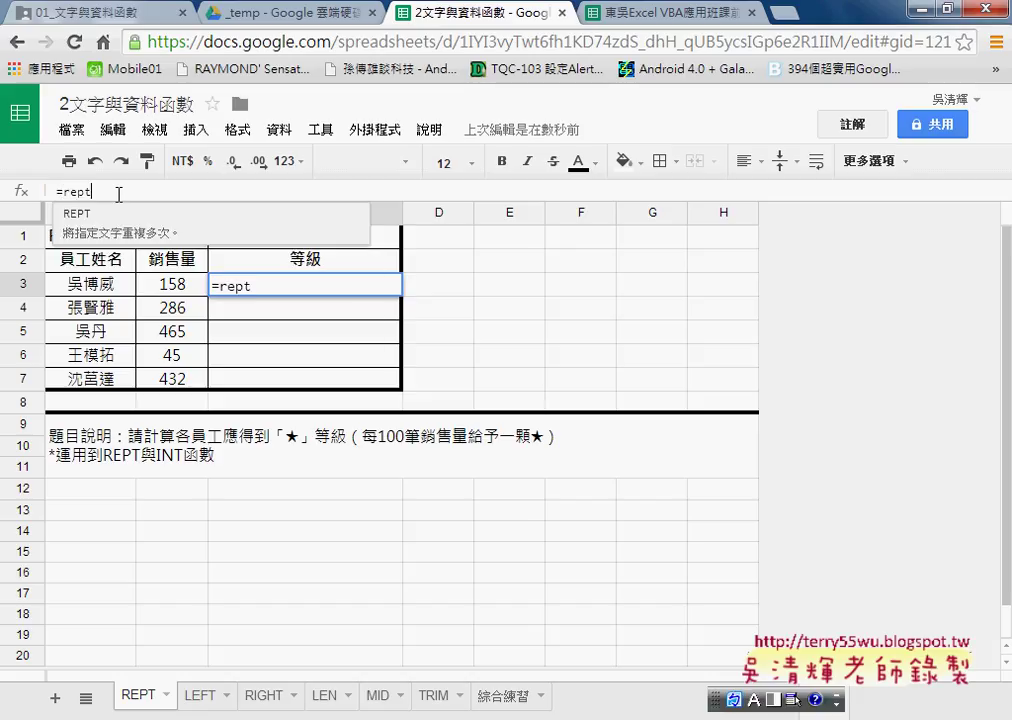
pyautogui.write('(')
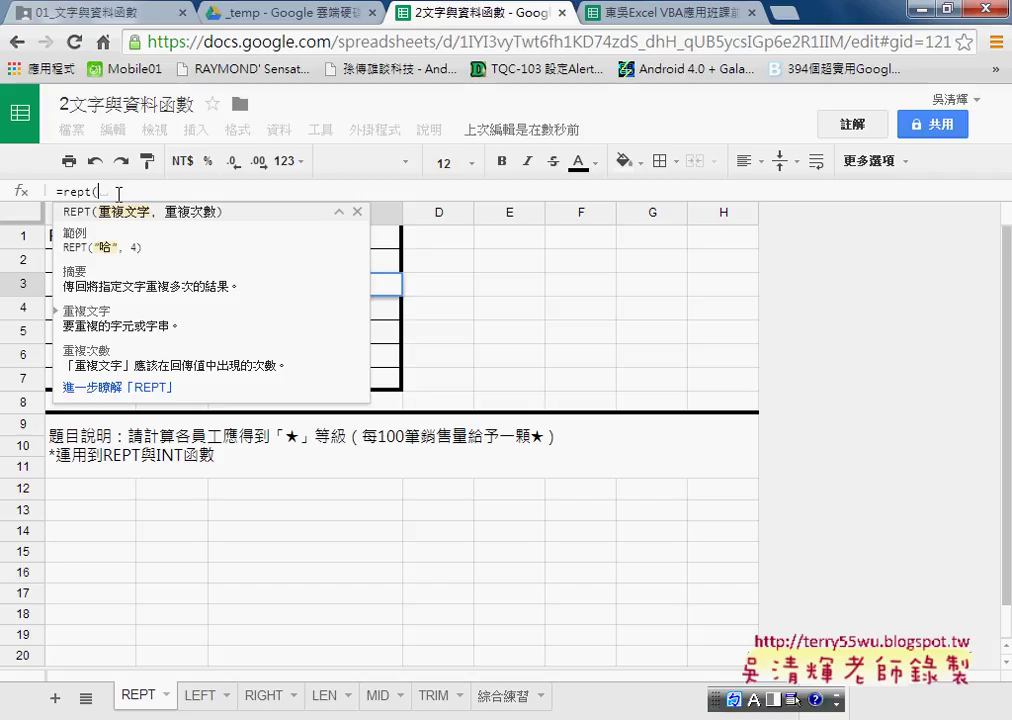
pyautogui.click(341, 219)
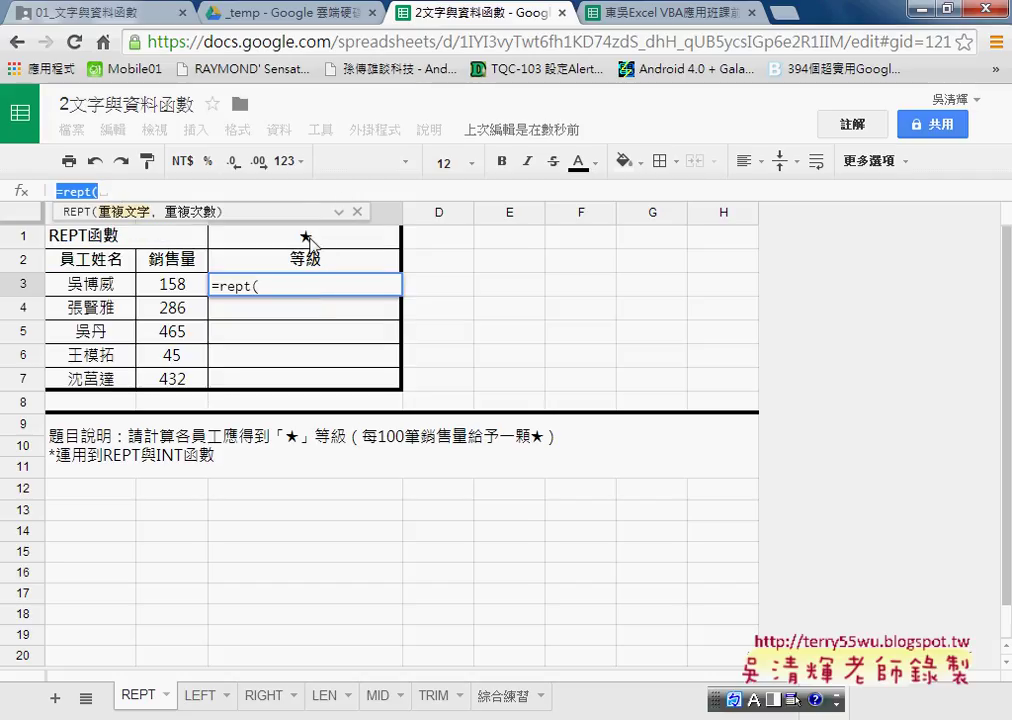
pyautogui.click(310, 243)
pyautogui.click(88, 189)
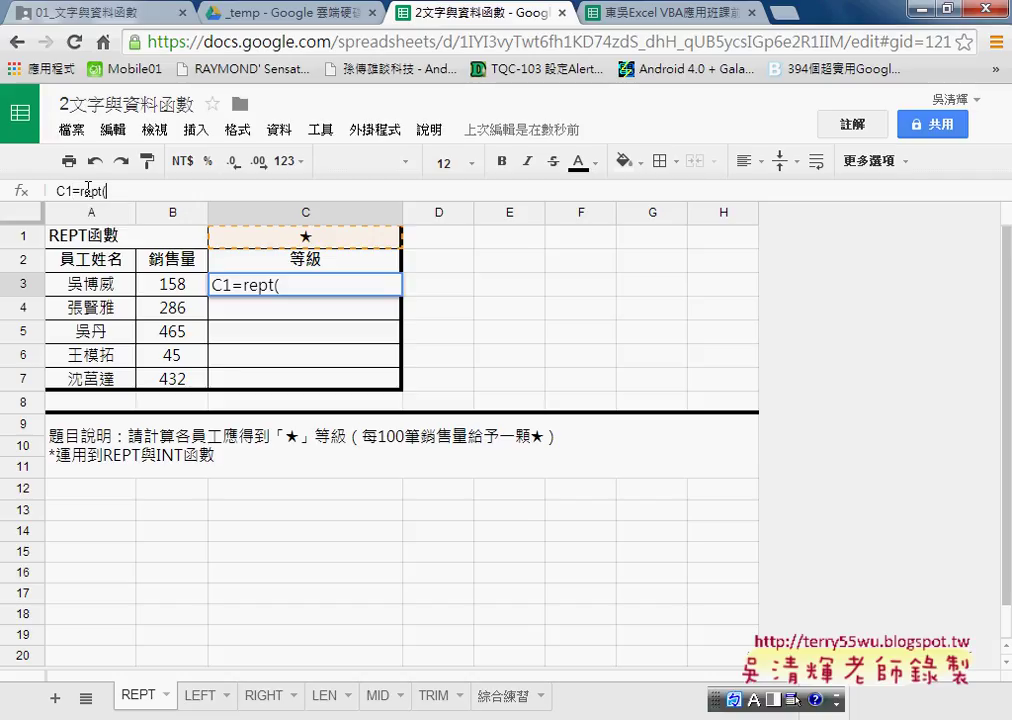
pyautogui.click(68, 190)
pyautogui.press('BackSpace')
pyautogui.press('BackSpace')
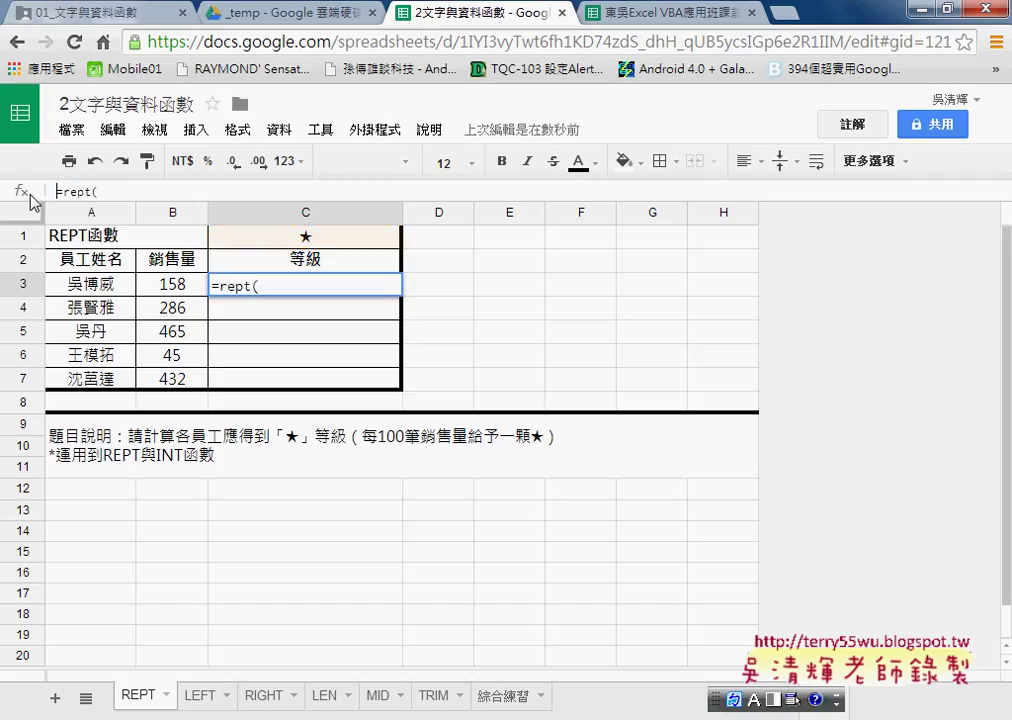
pyautogui.click(122, 189)
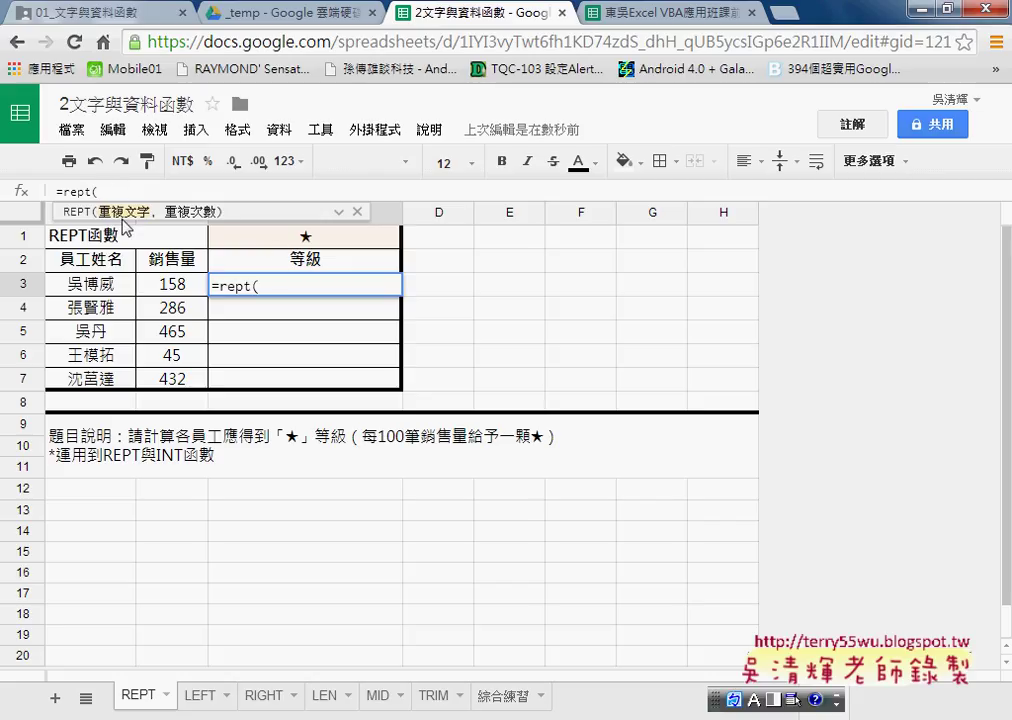
pyautogui.click(320, 243)
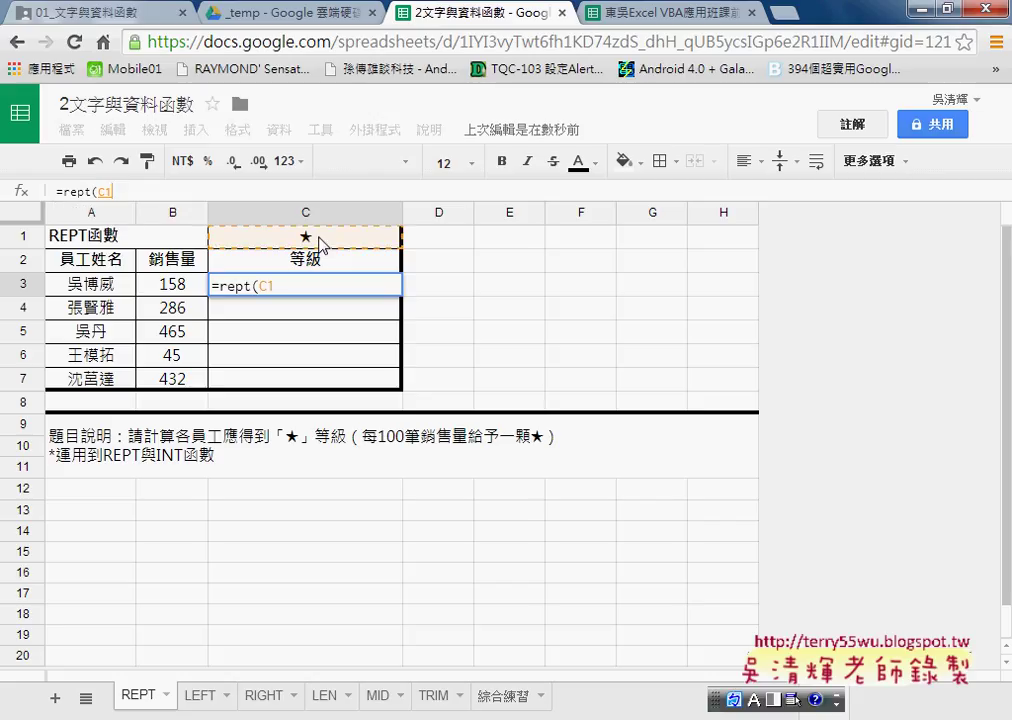
pyautogui.click(152, 190)
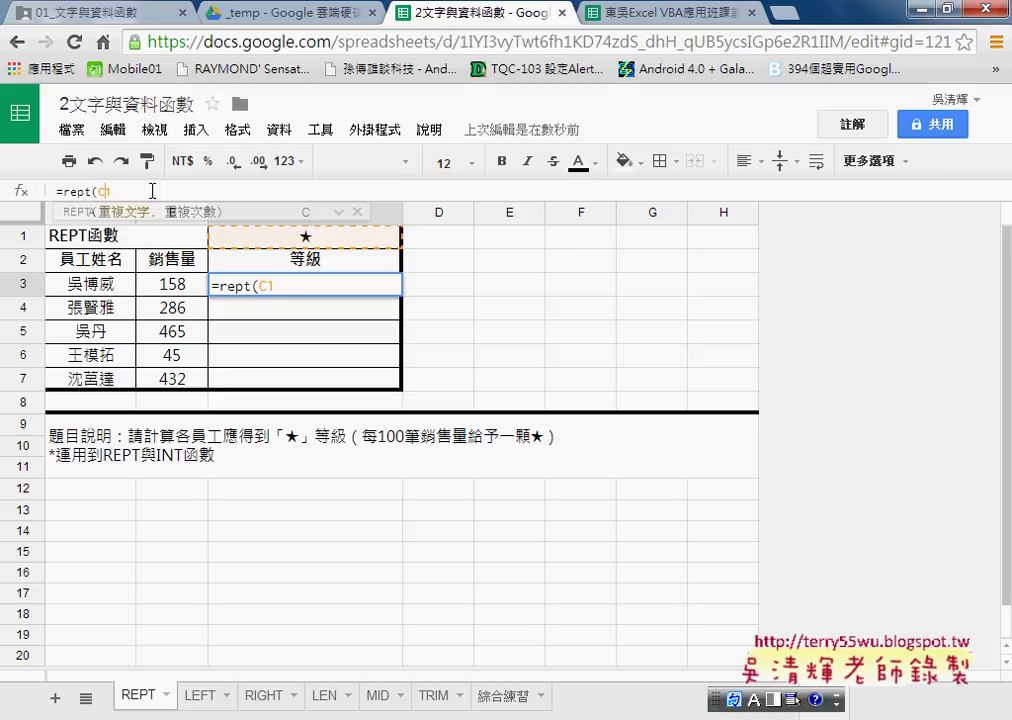
pyautogui.press('F4')
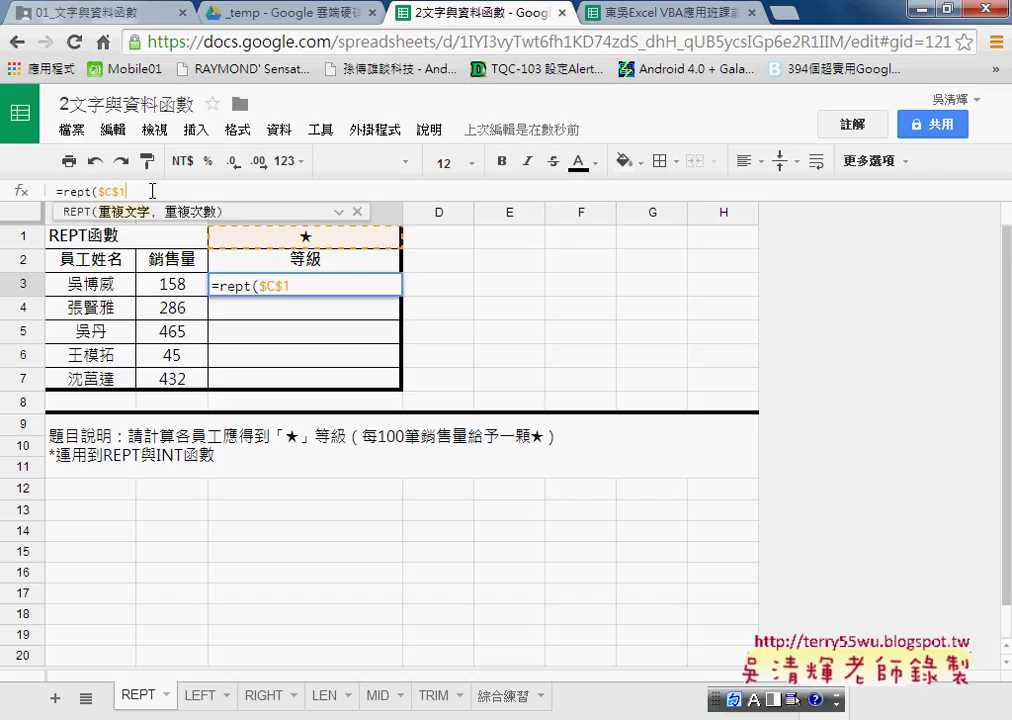
# Step: Complete the formula as =rept($C$1,int(B3/100)) and commit it
pyautogui.write(',')
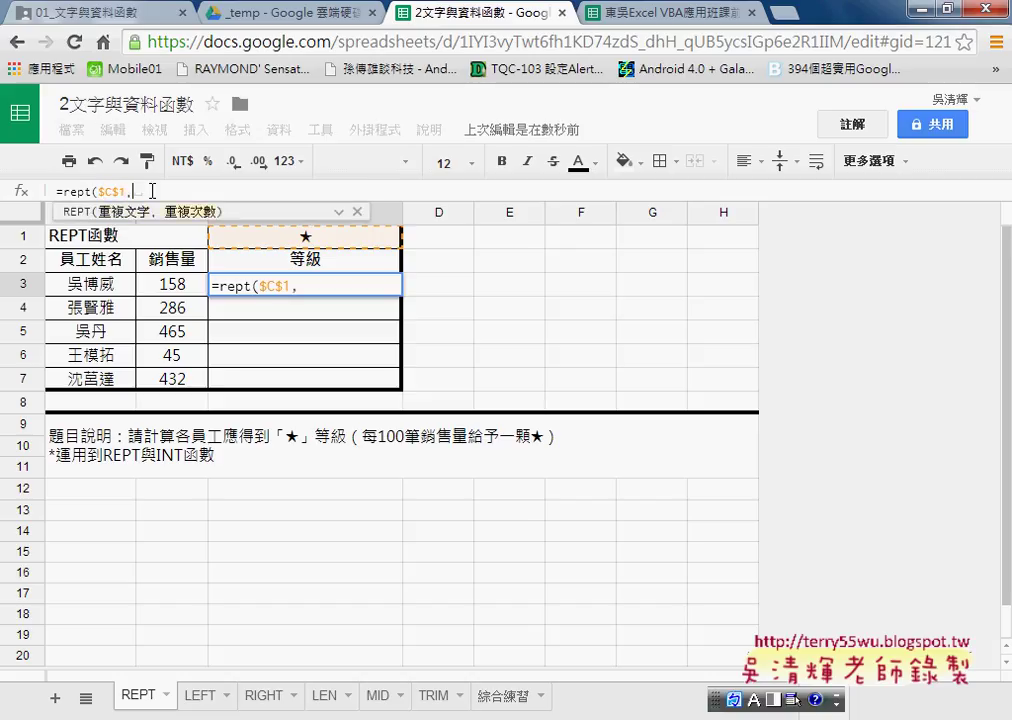
pyautogui.write('i')
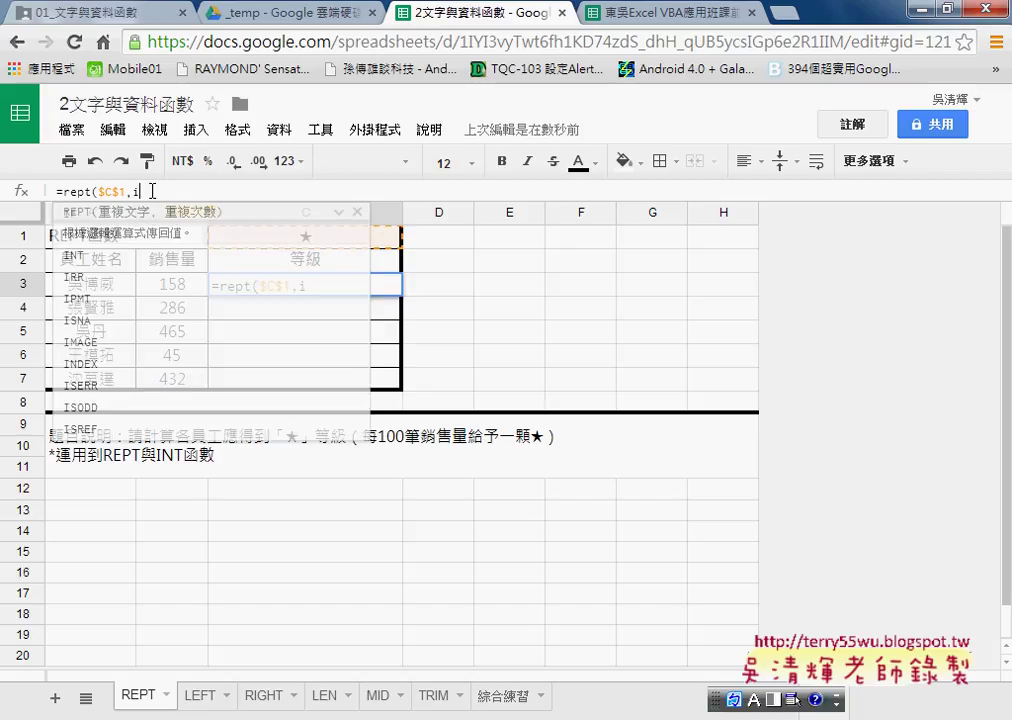
pyautogui.write('nt(')
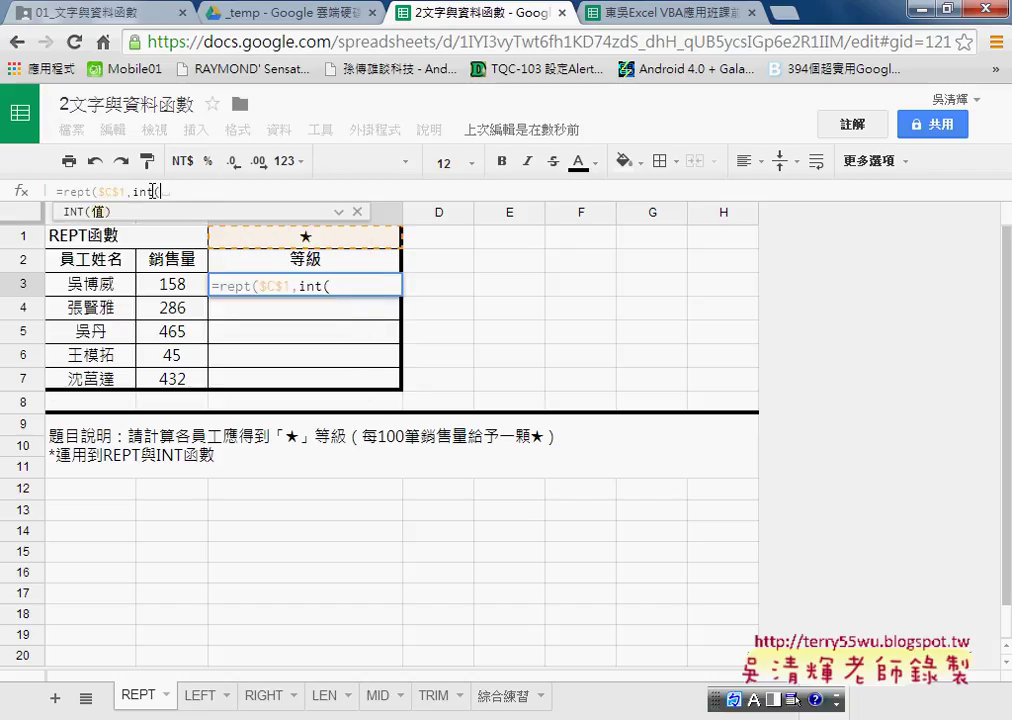
pyautogui.click(186, 288)
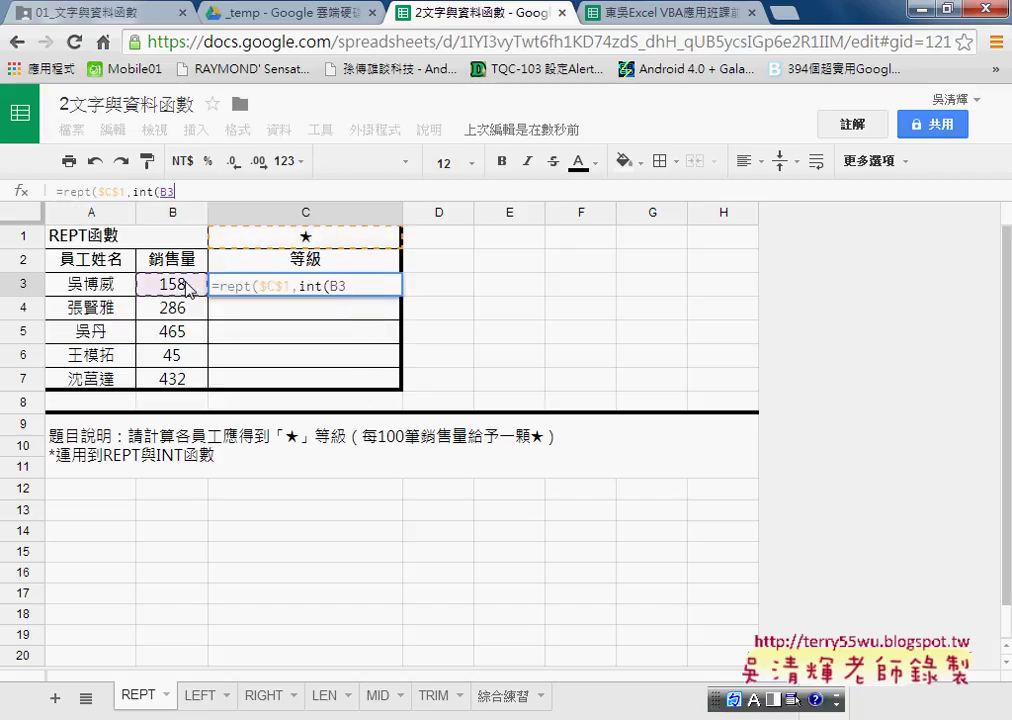
pyautogui.write('/100')
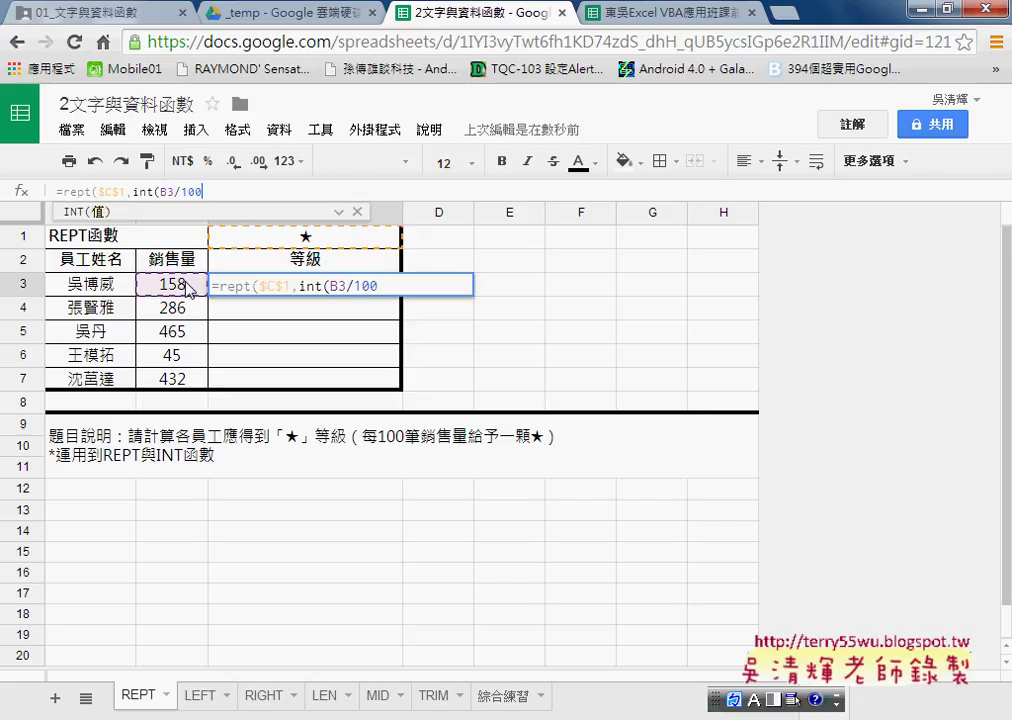
pyautogui.write(')')
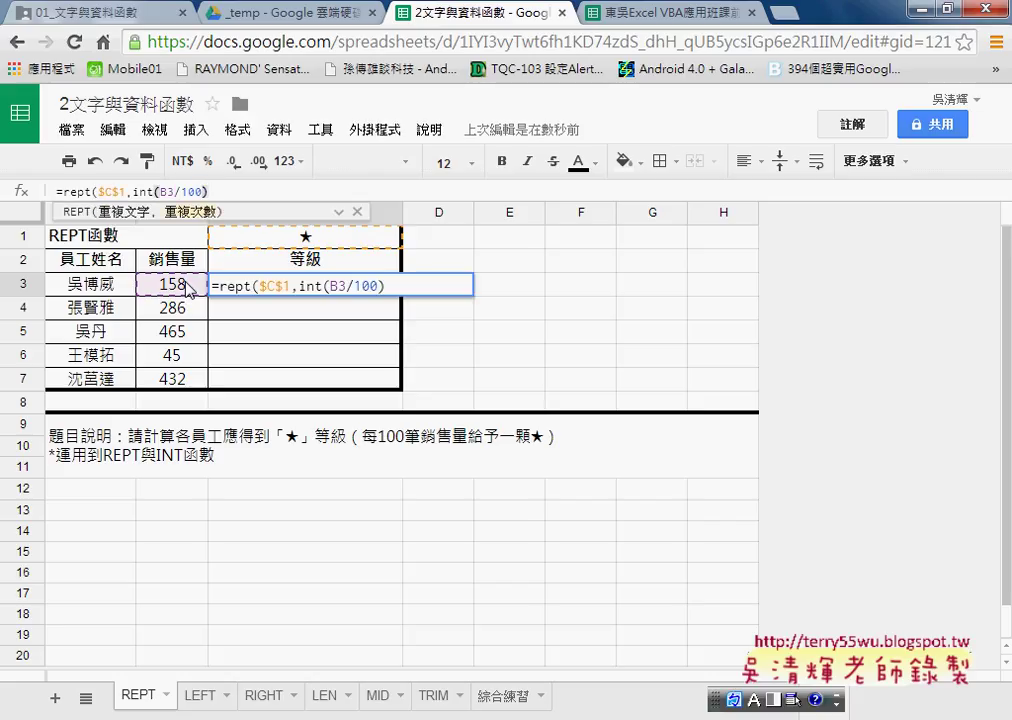
pyautogui.write(')')
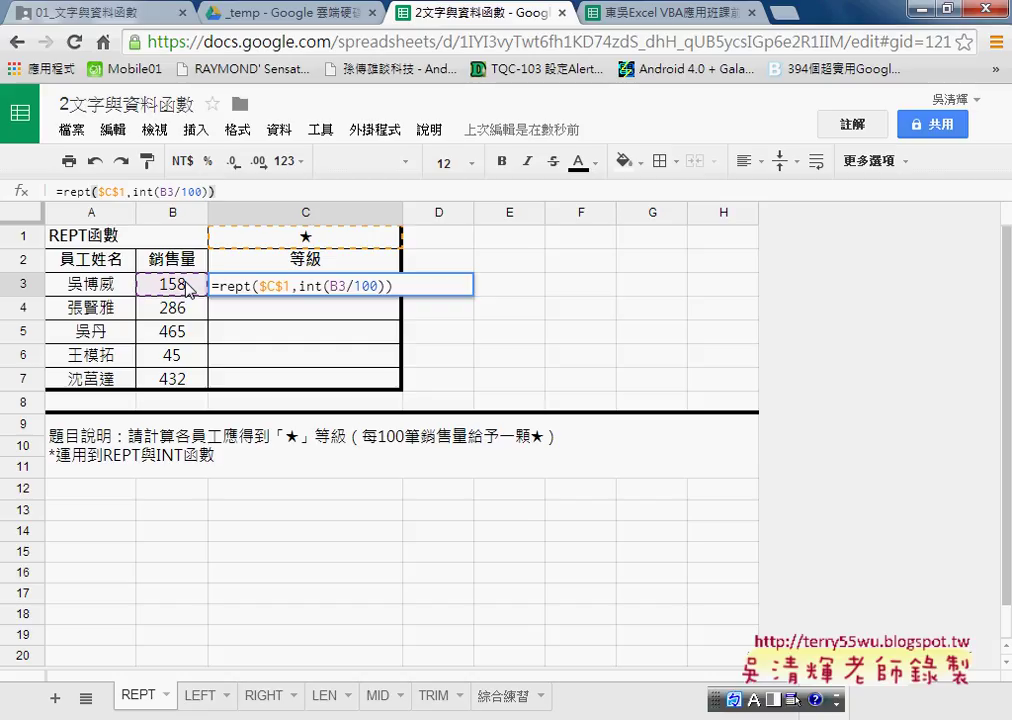
pyautogui.press('Return')
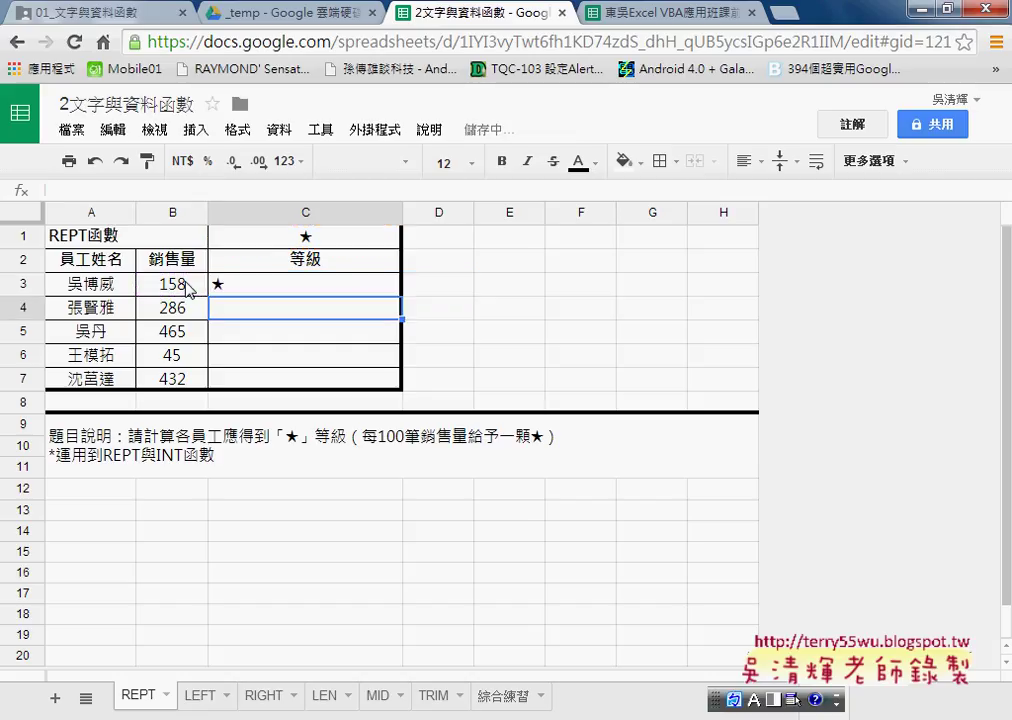
# Step: Center the star in C3 and fill the formula down to C7
pyautogui.click(288, 289)
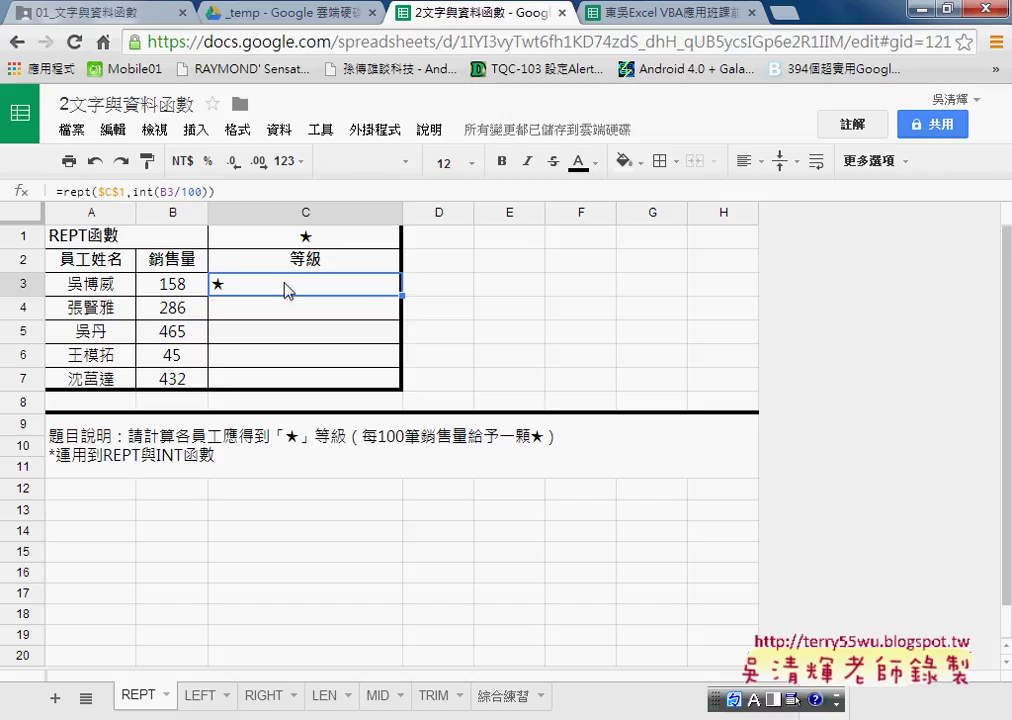
pyautogui.click(750, 161)
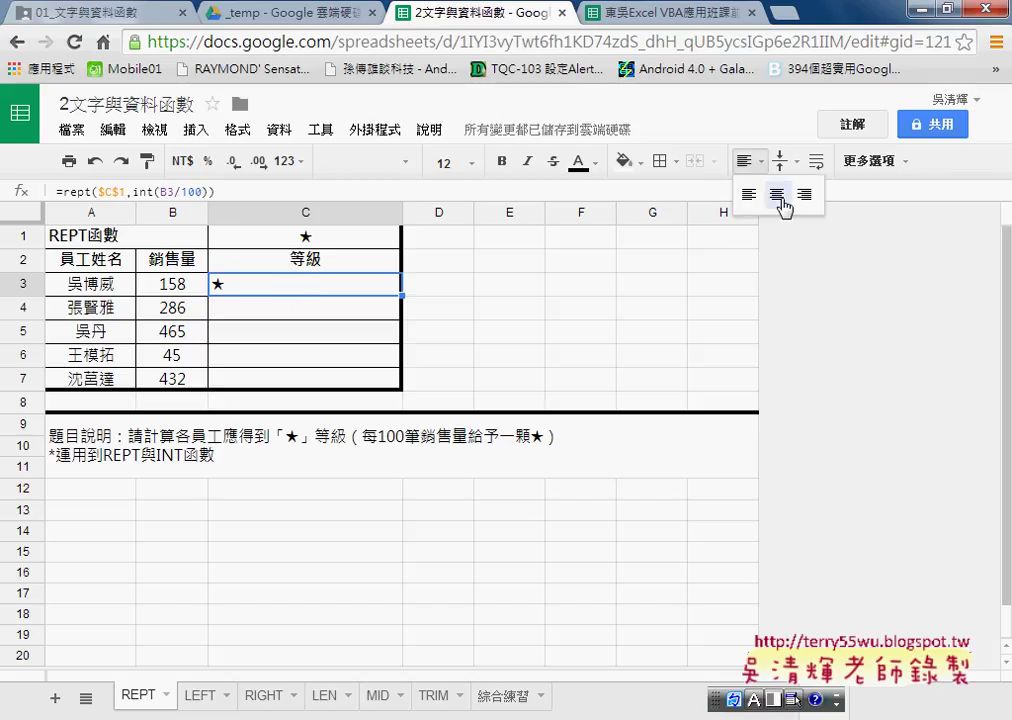
pyautogui.click(778, 196)
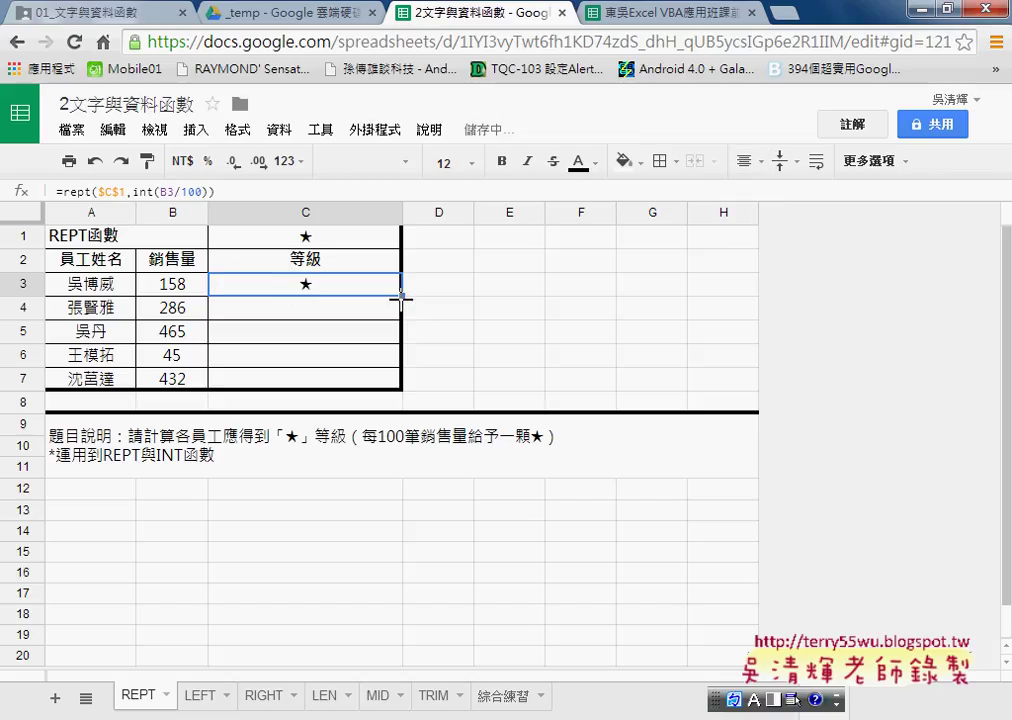
pyautogui.moveTo(401, 296); pyautogui.dragTo(393, 380)
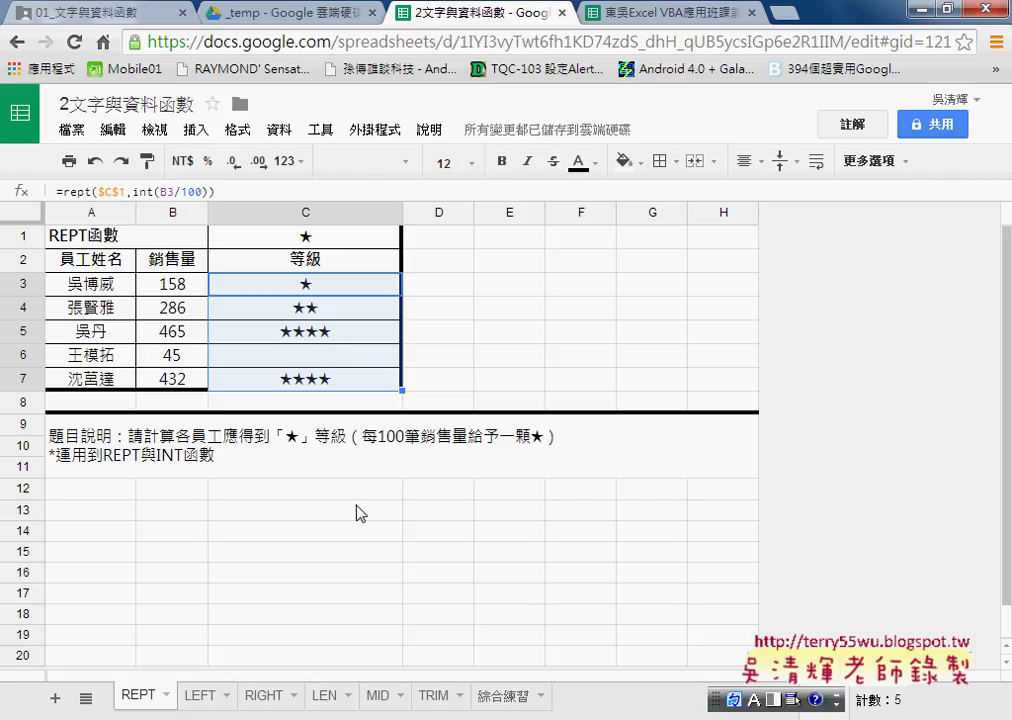
# Step: Go to the 綜合練習 sheet and select cell E4 in the 手機 column
pyautogui.click(505, 697)
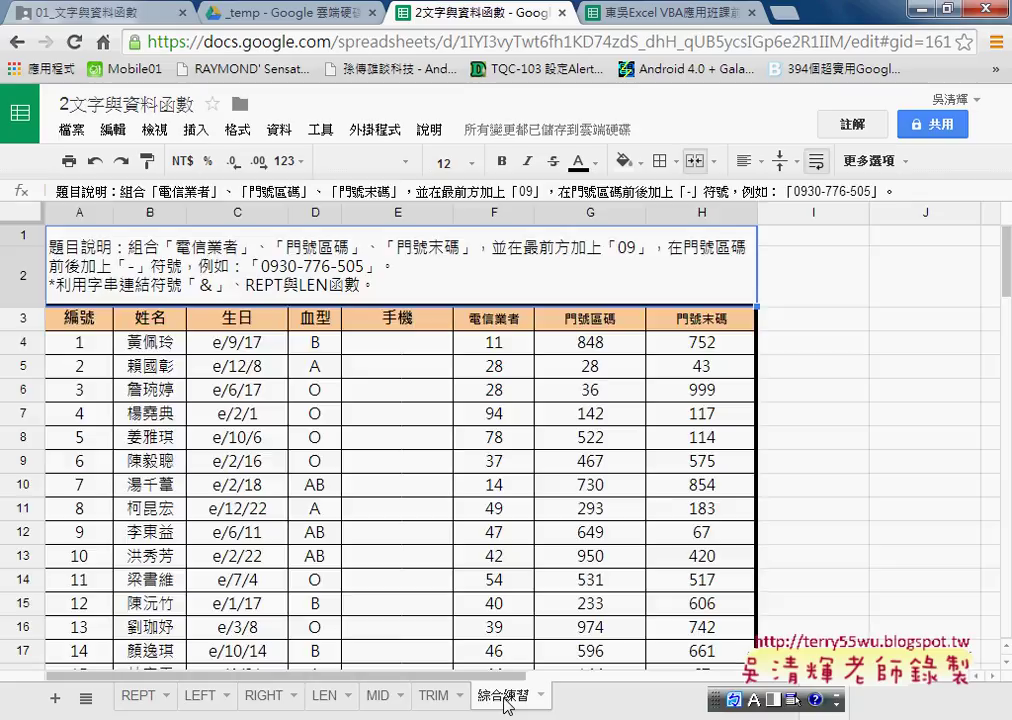
pyautogui.click(400, 353)
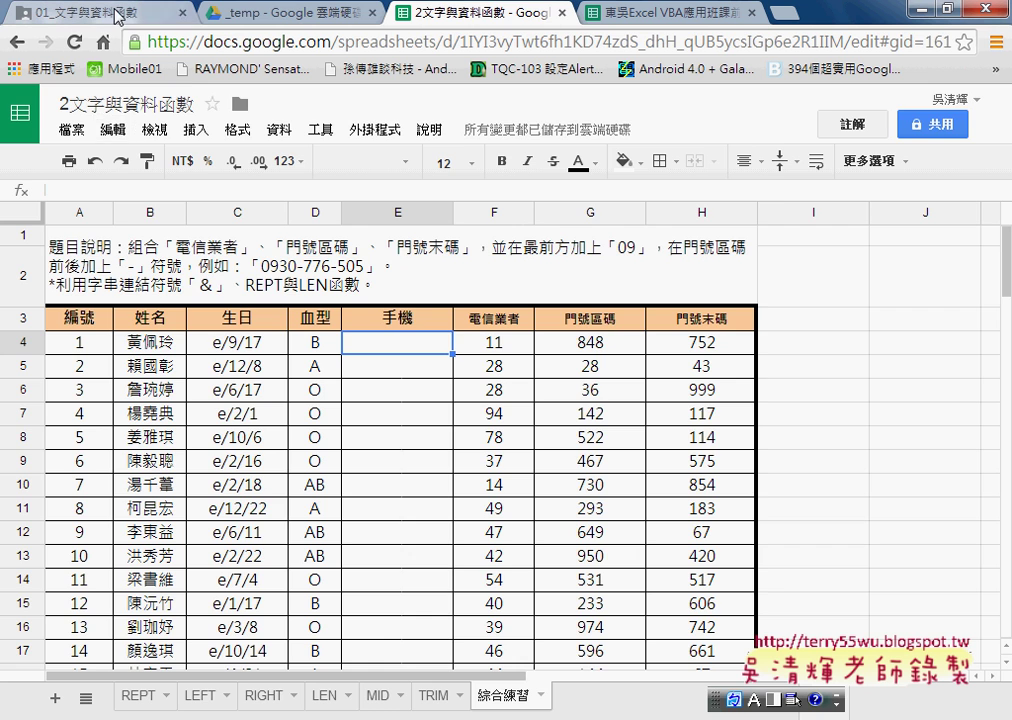
# Step: Switch between the Drive and Sheets tabs, ending on the Drive _temp folder listing
pyautogui.click(270, 12)
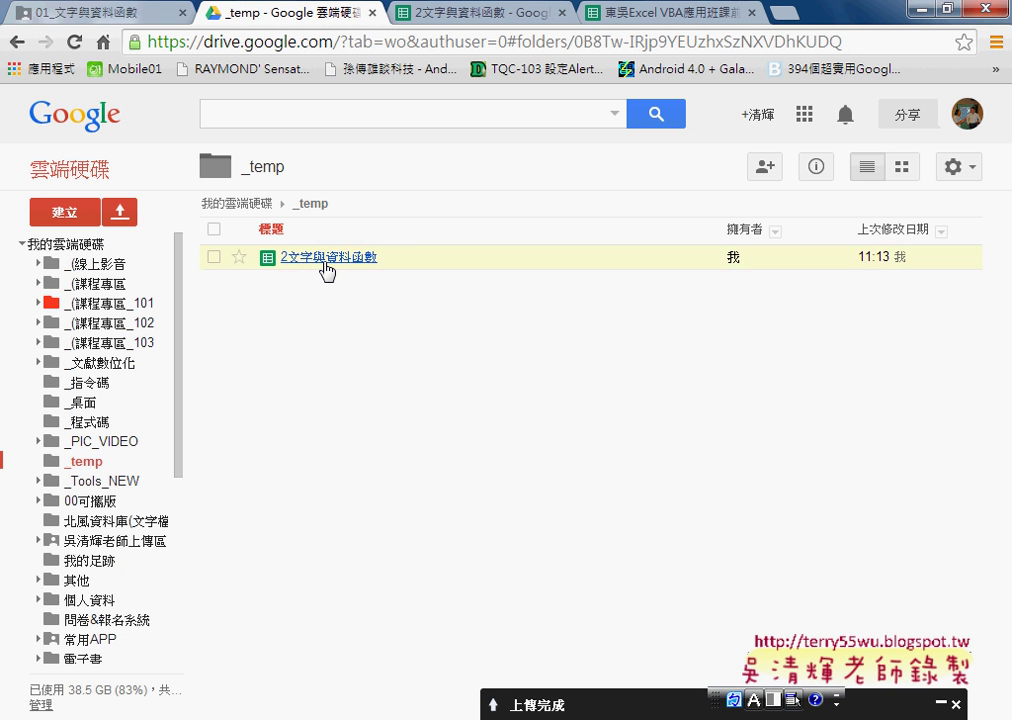
pyautogui.click(485, 14)
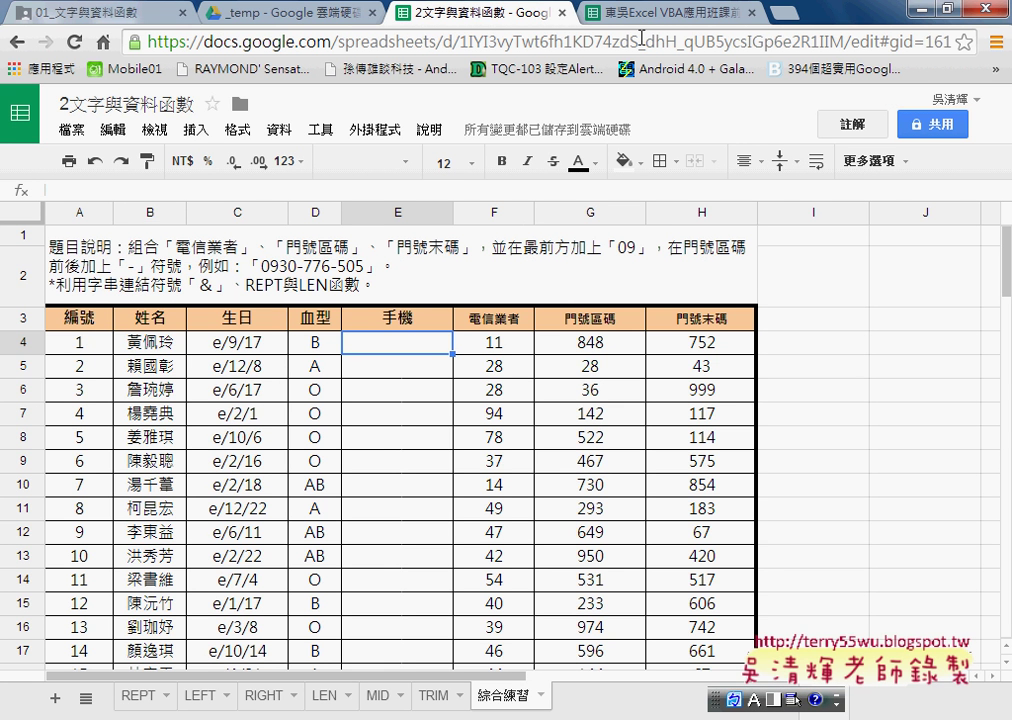
pyautogui.click(309, 10)
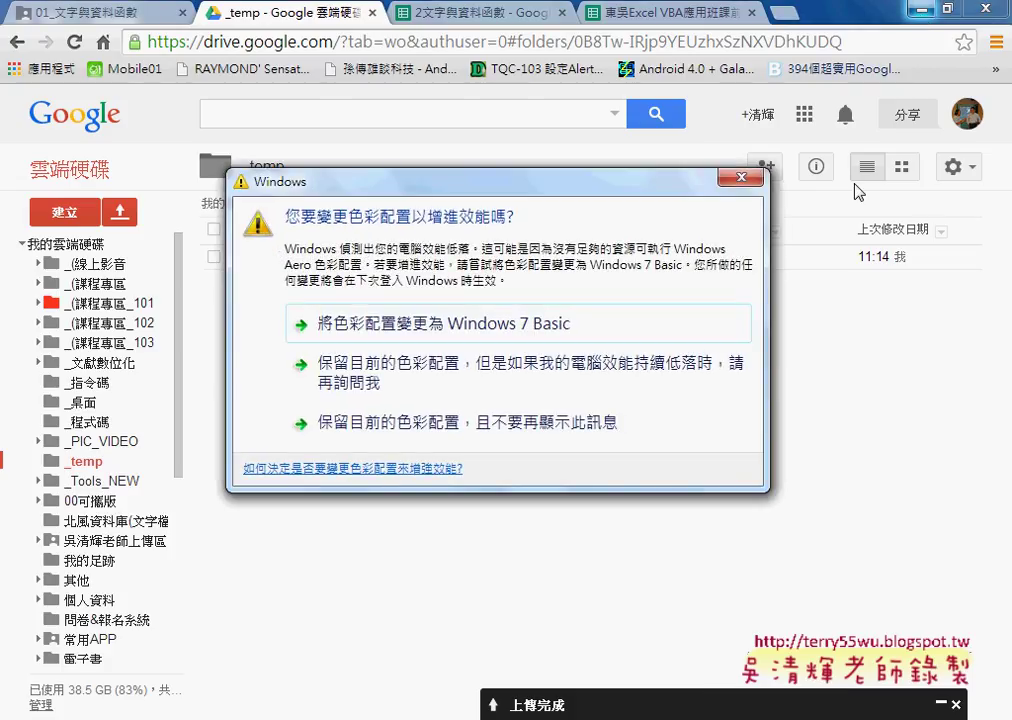
# Step: Dismiss the colour-scheme prompt, glance at the spreadsheet, then cancel the Drive Upload menu
pyautogui.click(741, 177)
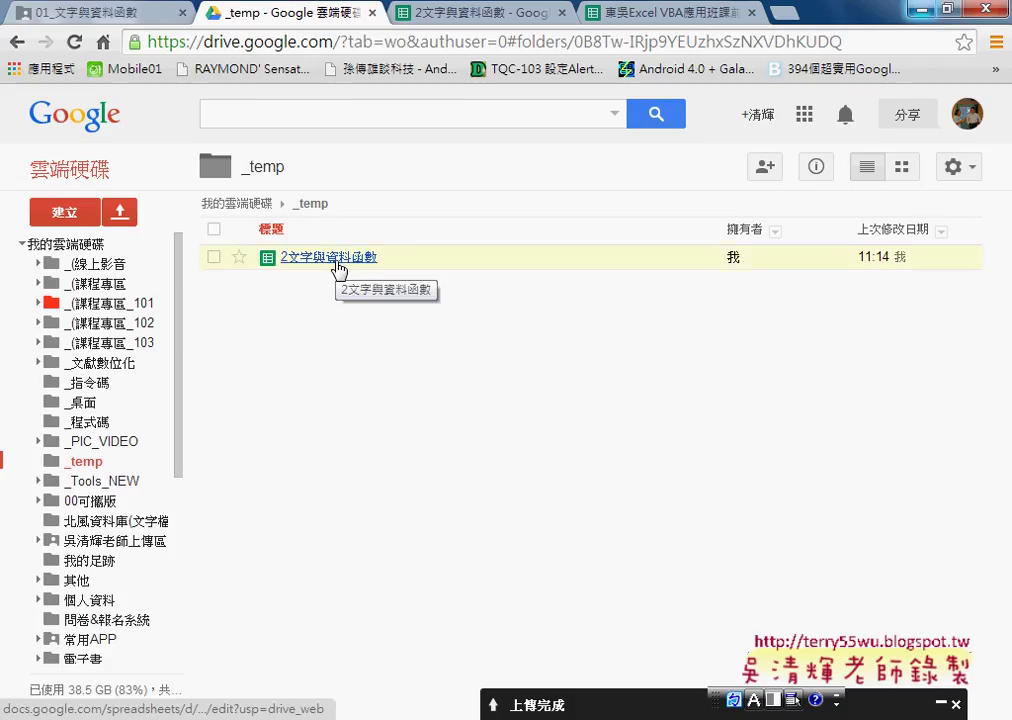
pyautogui.click(474, 27)
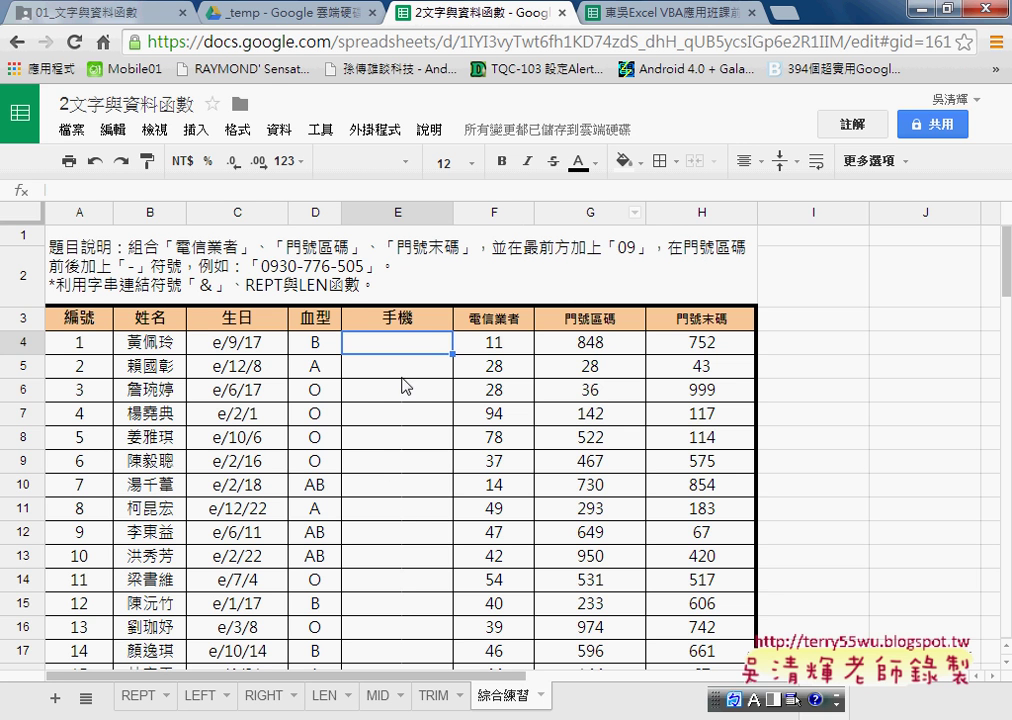
pyautogui.click(230, 16)
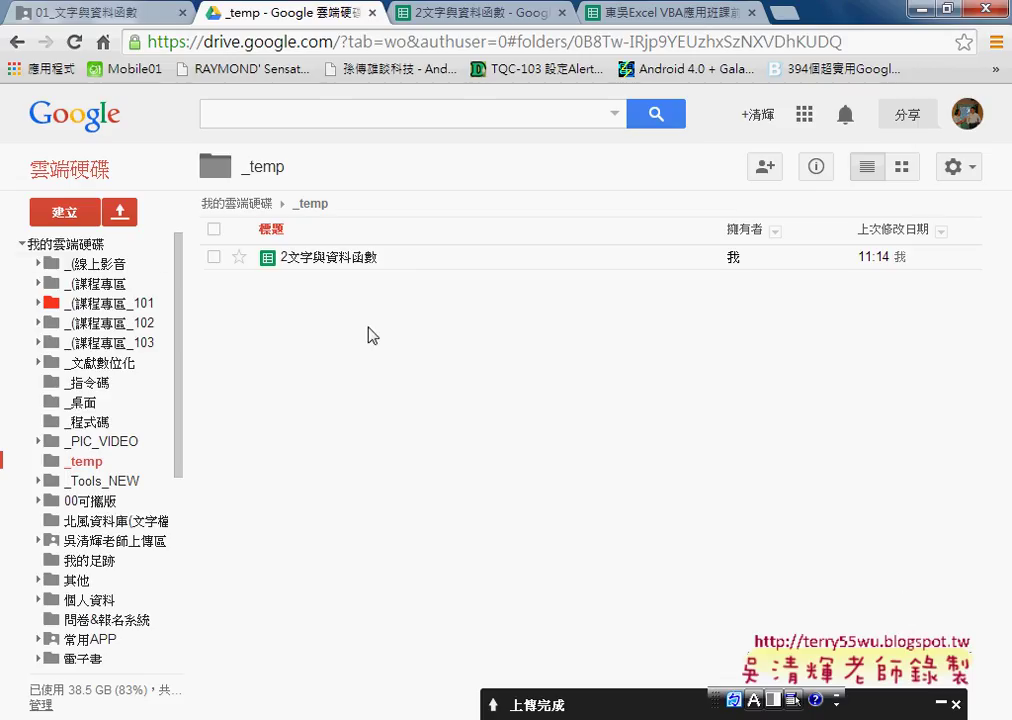
pyautogui.click(121, 212)
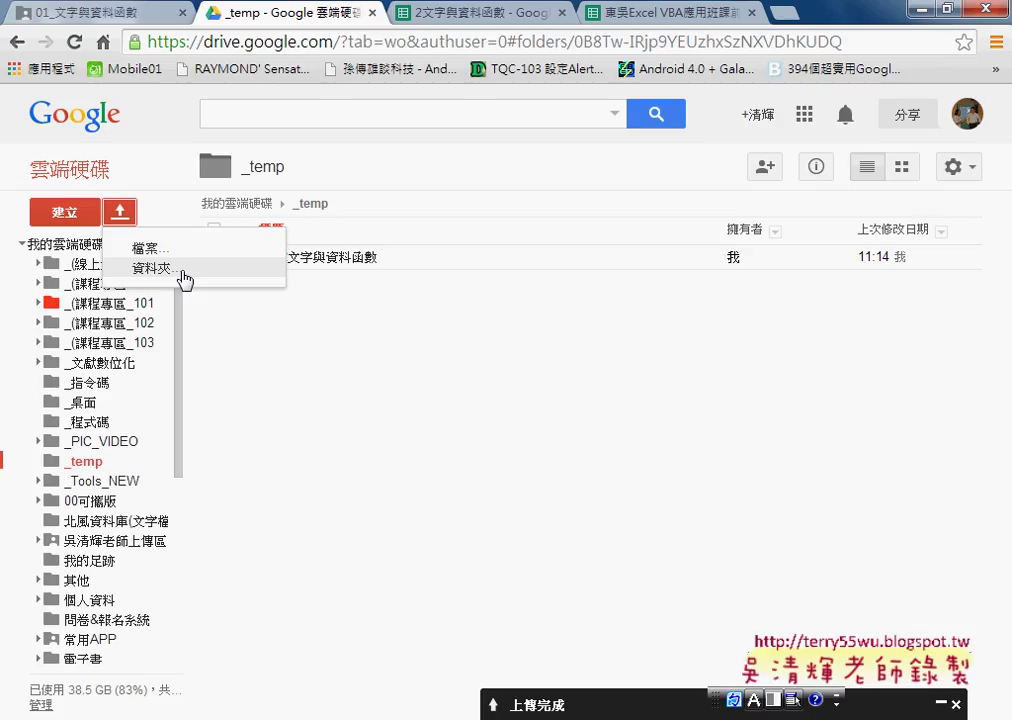
pyautogui.click(493, 397)
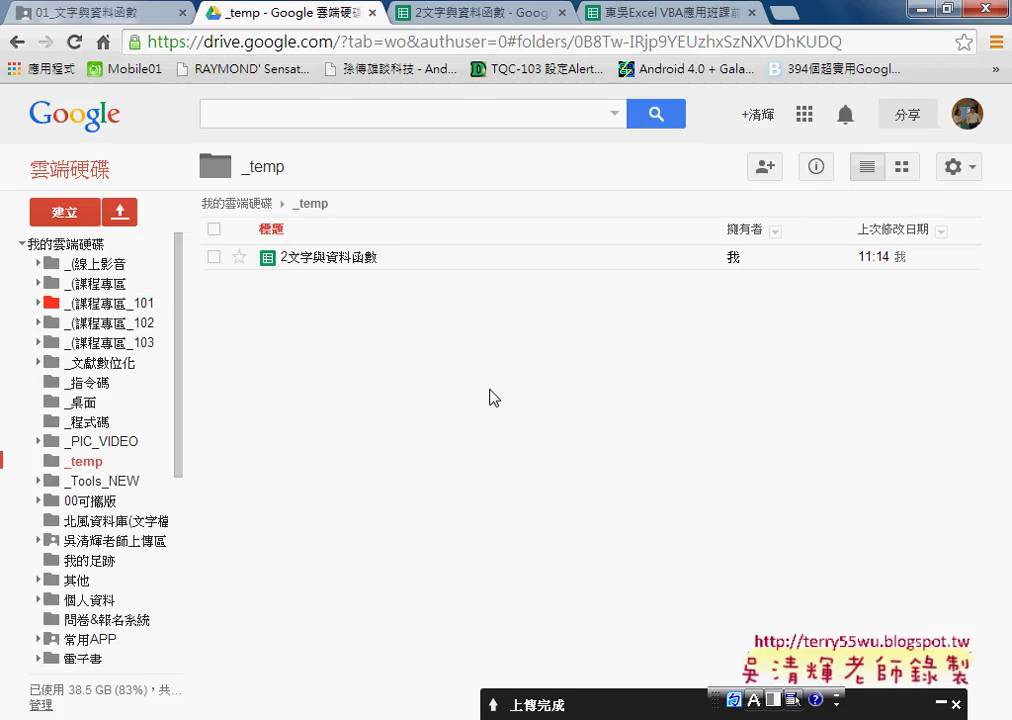
# Step: Minimize Chrome and bring the 2文字與資料函數 Excel workbook forward
pyautogui.click(920, 8)
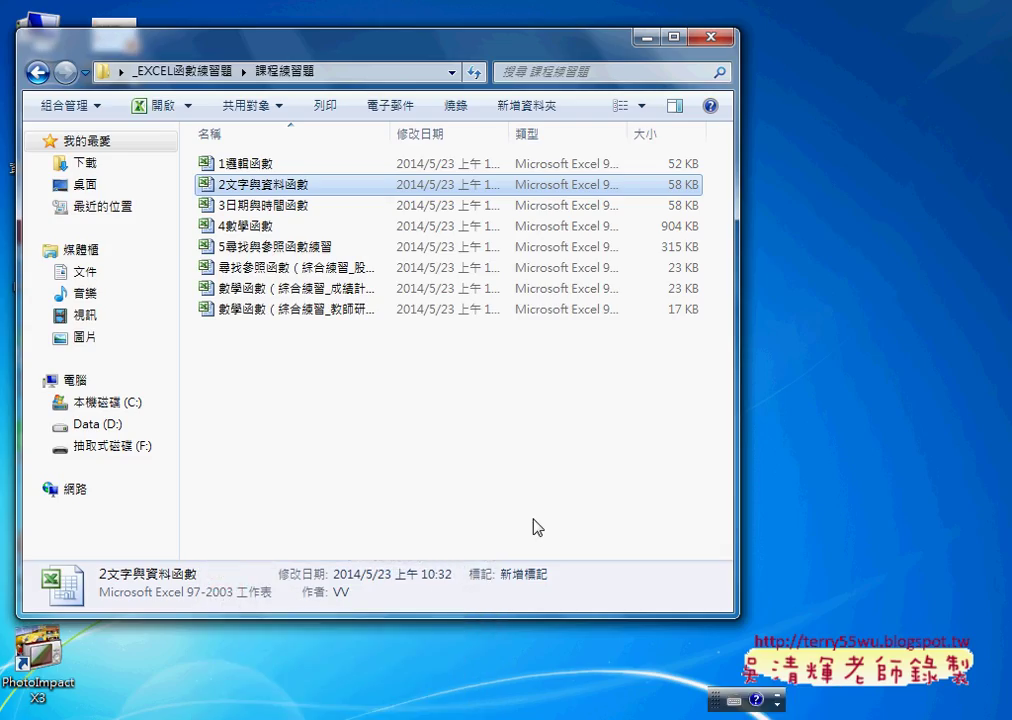
pyautogui.moveTo(395, 714)
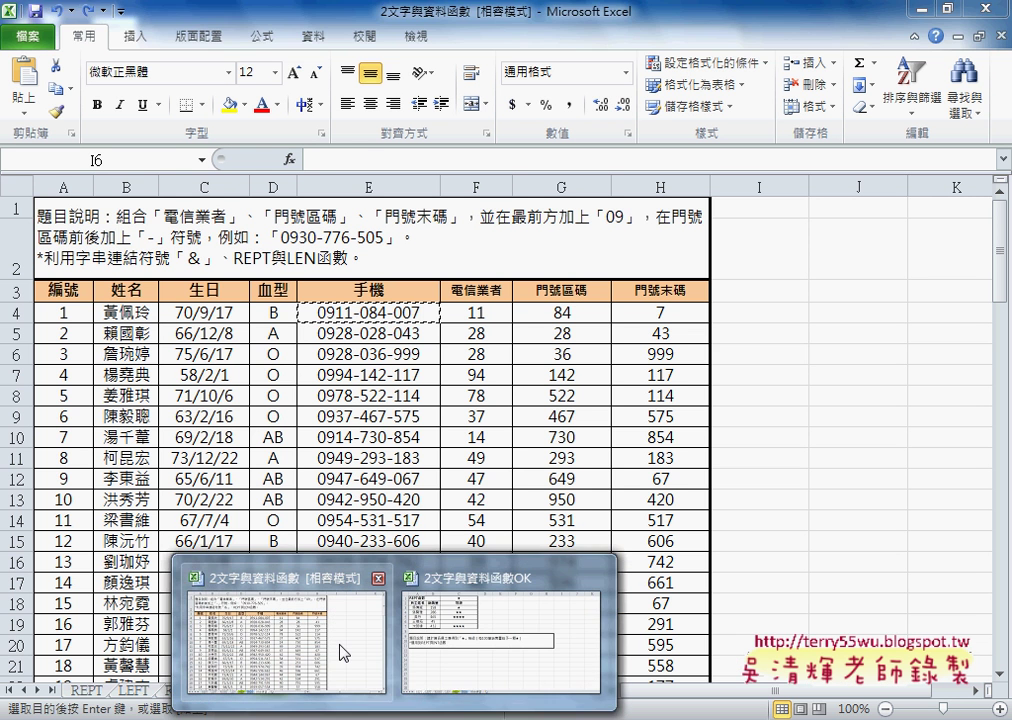
pyautogui.click(344, 653)
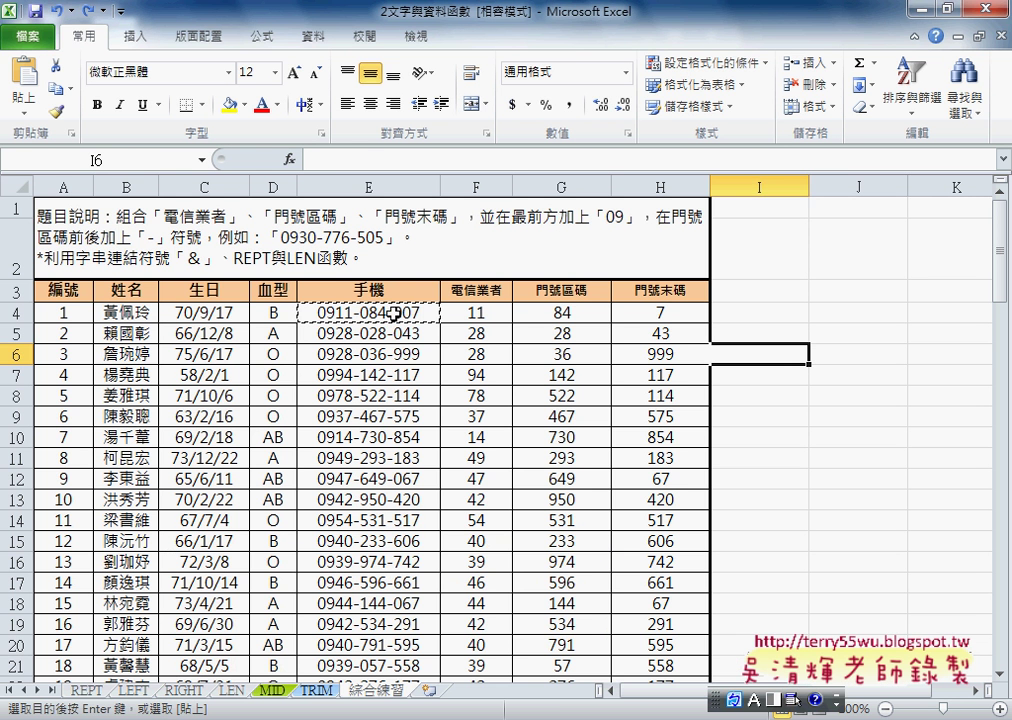
# Step: Copy E5's phone formula up into E4 and select its REPT/LEN portion
pyautogui.click(396, 332)
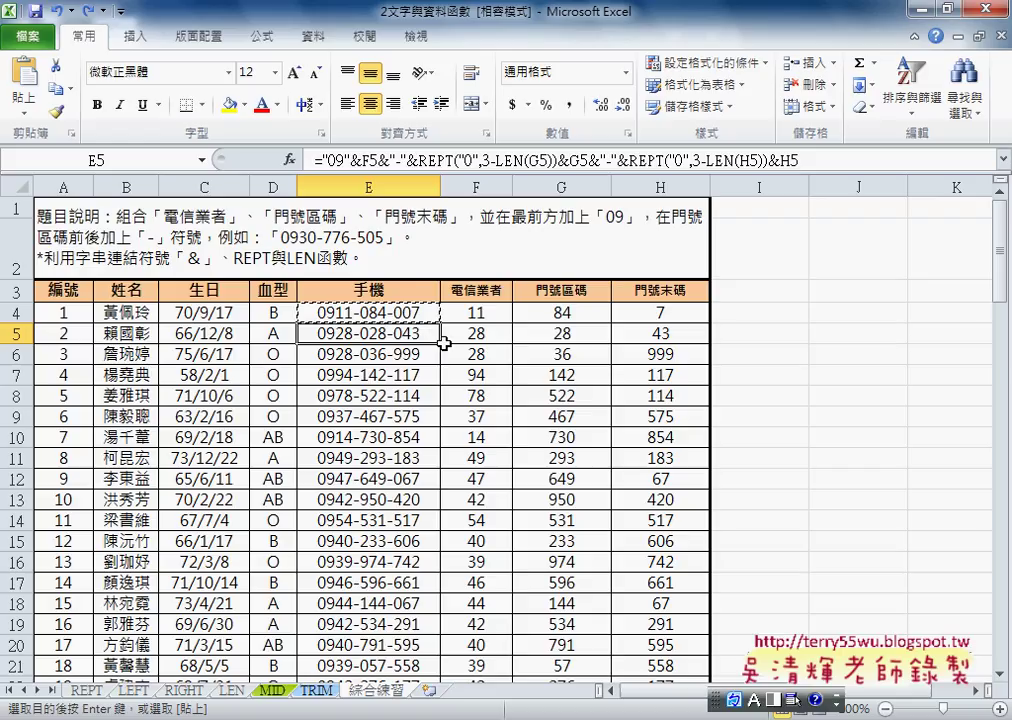
pyautogui.moveTo(443, 343); pyautogui.dragTo(445, 321)
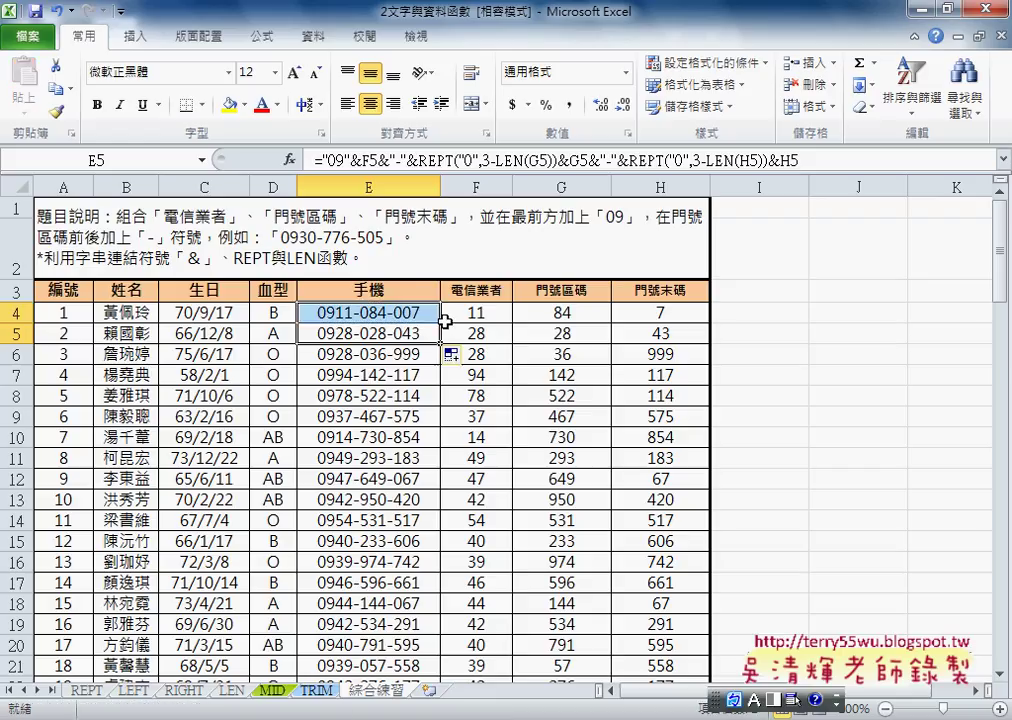
pyautogui.click(428, 314)
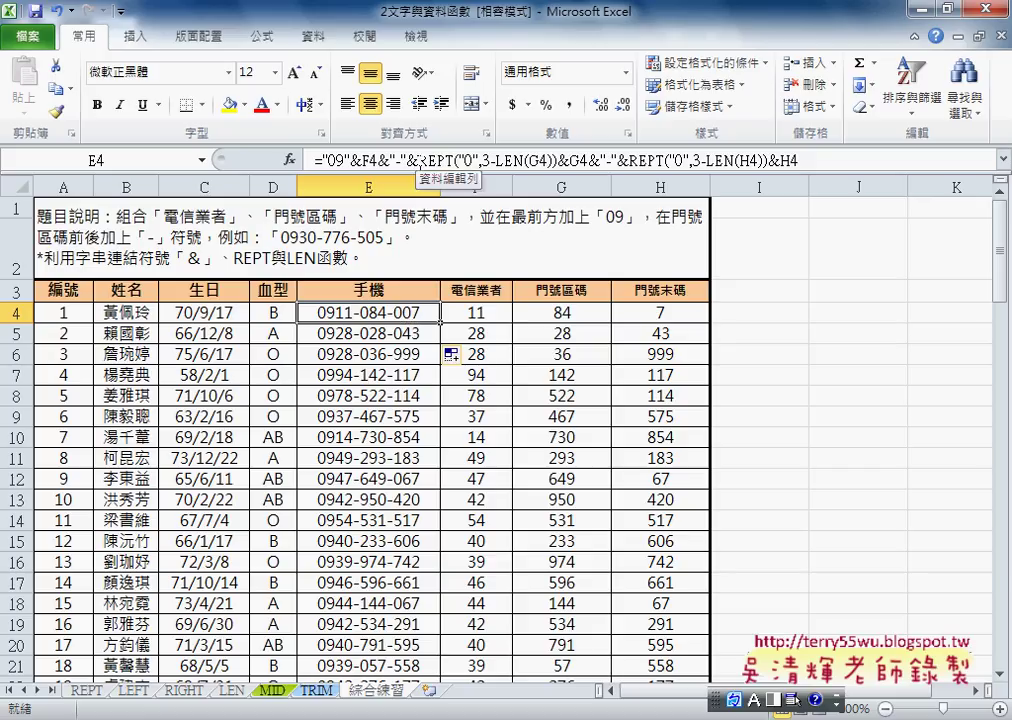
pyautogui.moveTo(419, 159); pyautogui.dragTo(904, 153)
# Step: Delete the REPT/LEN portion so E4 holds ="09"&F4&"-", showing 0911-
pyautogui.press('Delete')
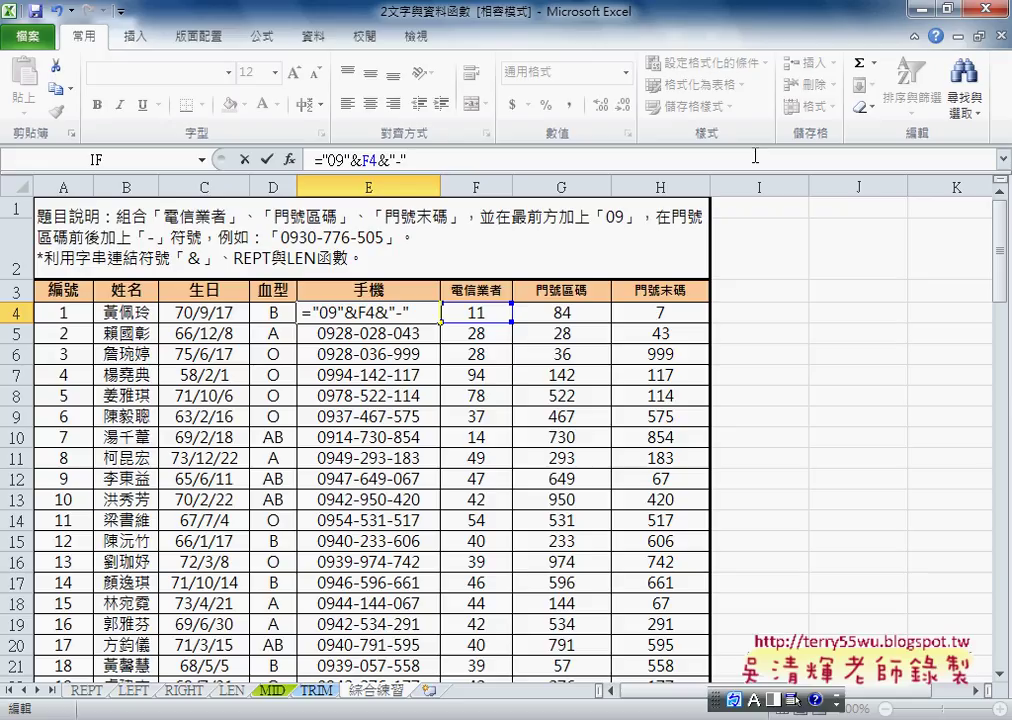
pyautogui.click(266, 159)
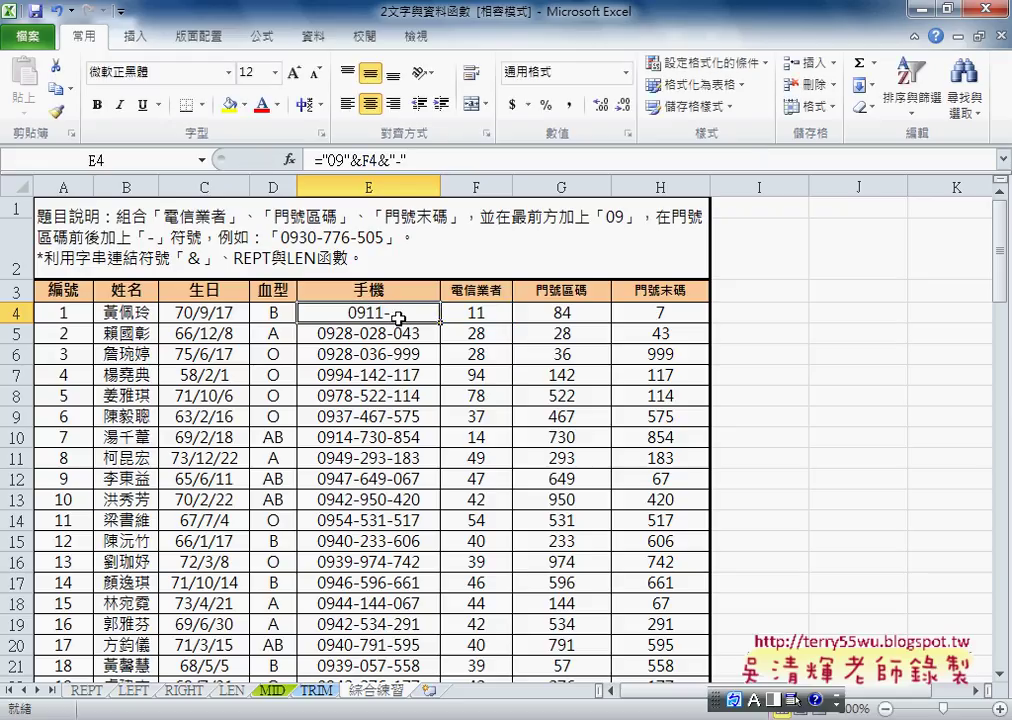
pyautogui.doubleClick(356, 311)
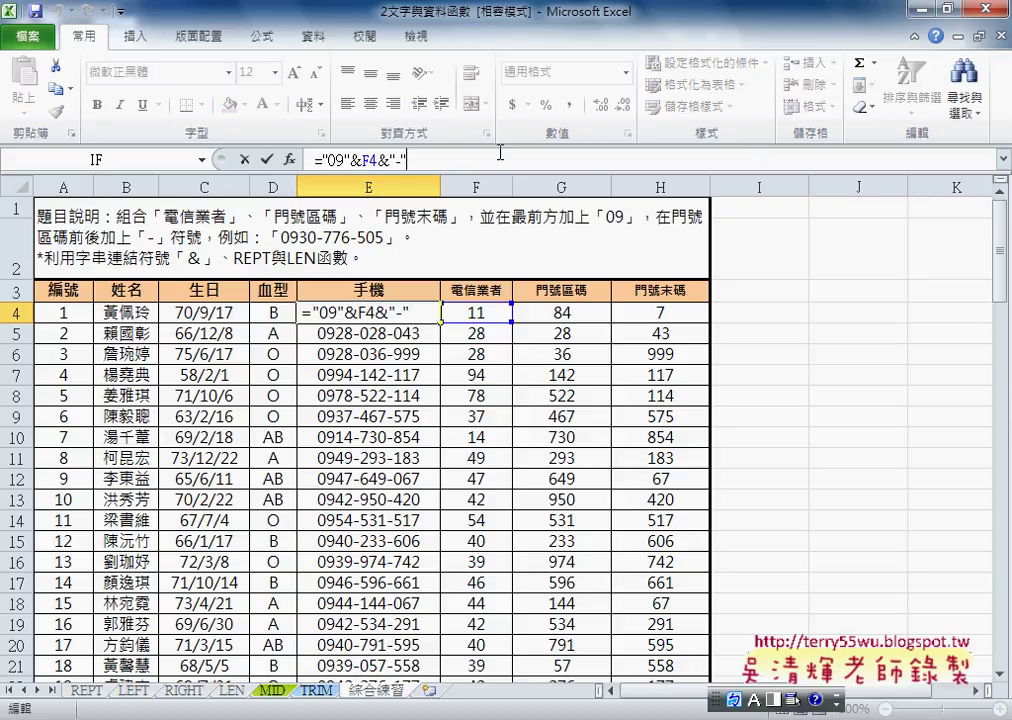
pyautogui.write('&')
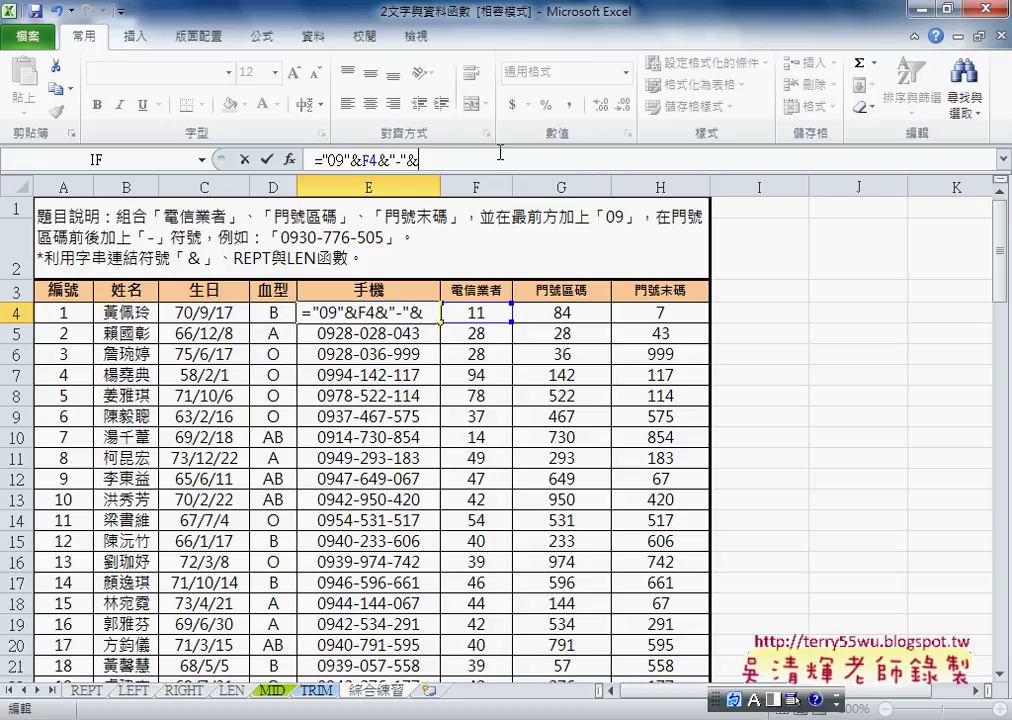
pyautogui.write('text')
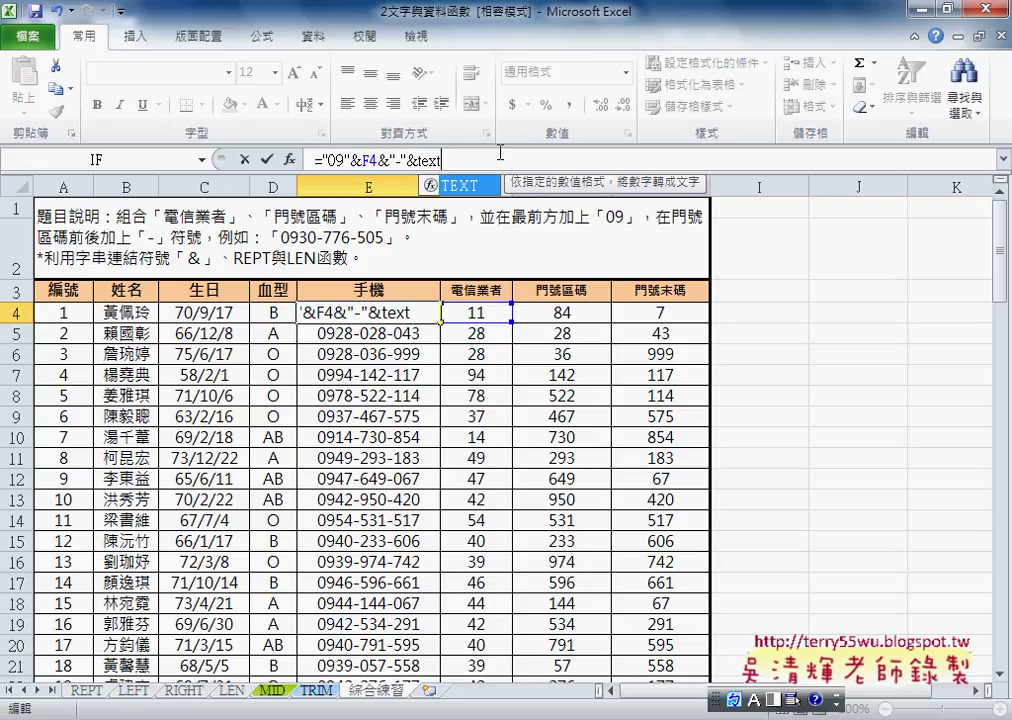
pyautogui.press('Escape')
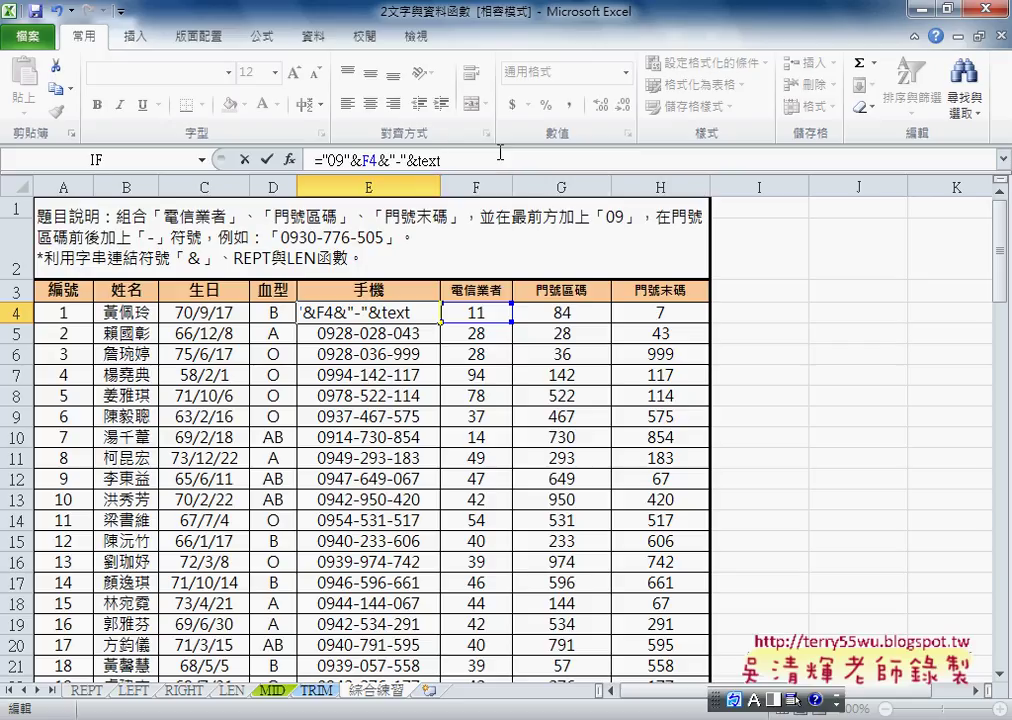
pyautogui.press('BackSpace')
pyautogui.press('BackSpace')
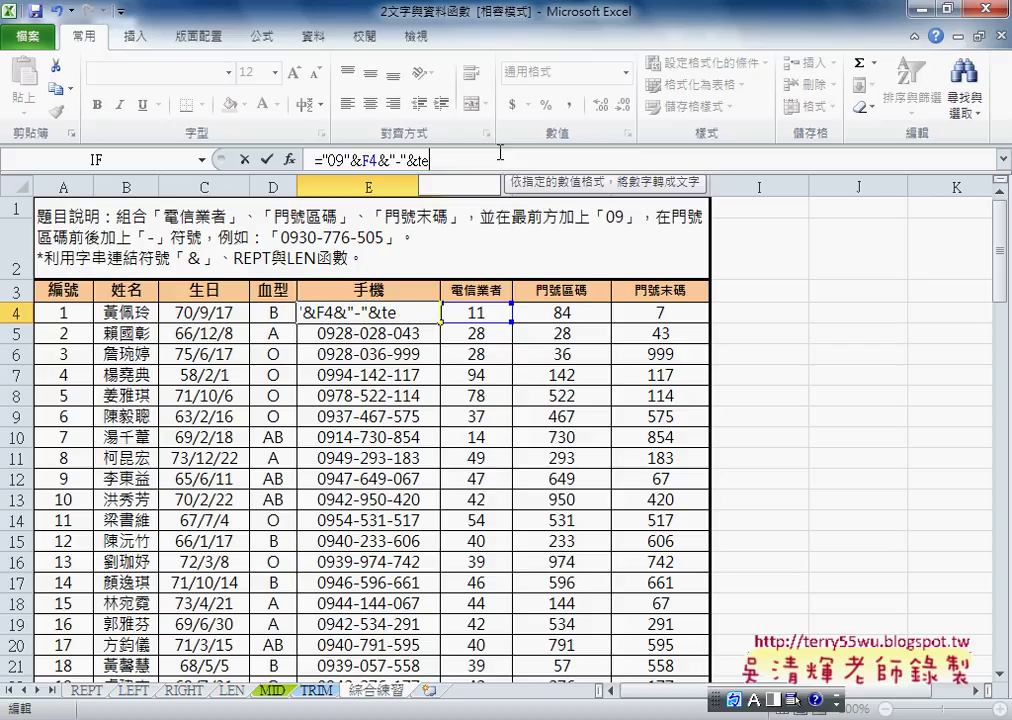
pyautogui.press('BackSpace')
pyautogui.press('BackSpace')
pyautogui.press('BackSpace')
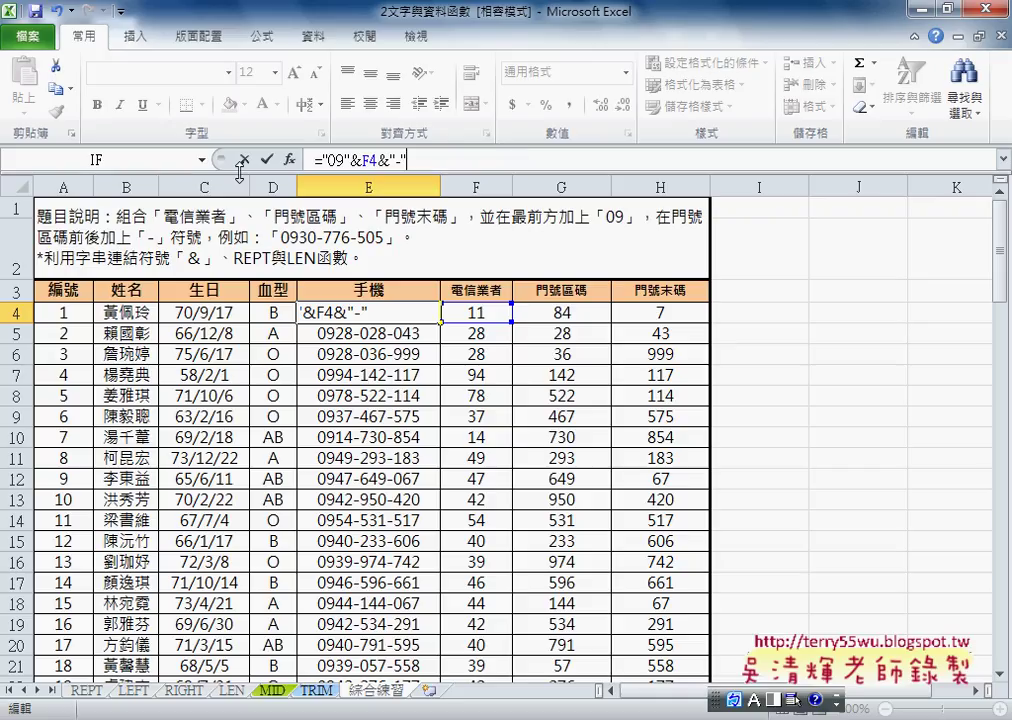
pyautogui.click(266, 158)
pyautogui.click(578, 314)
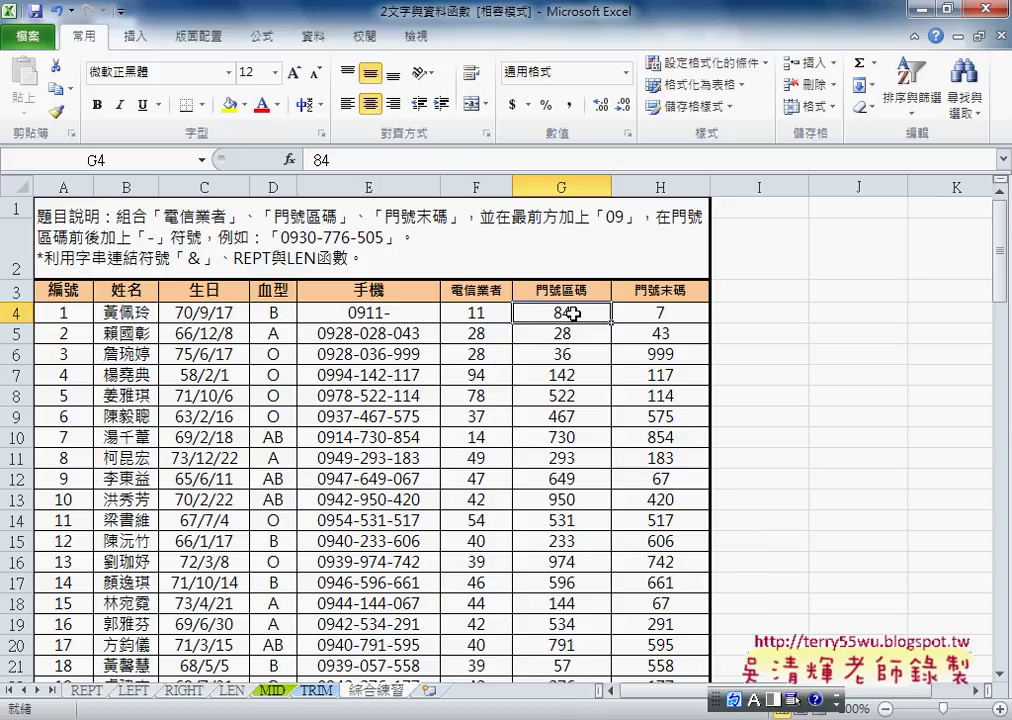
# Step: In Format Cells for G4, preview a 000 custom format (84 as 084), also trying Text and Currency
pyautogui.rightClick(572, 314)
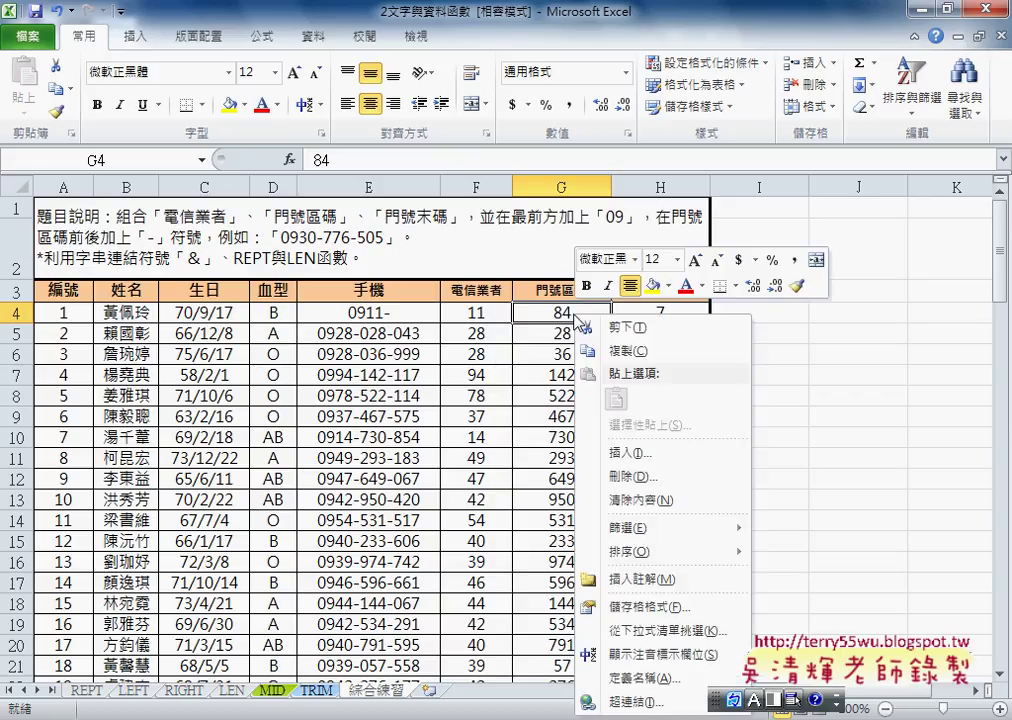
pyautogui.click(666, 607)
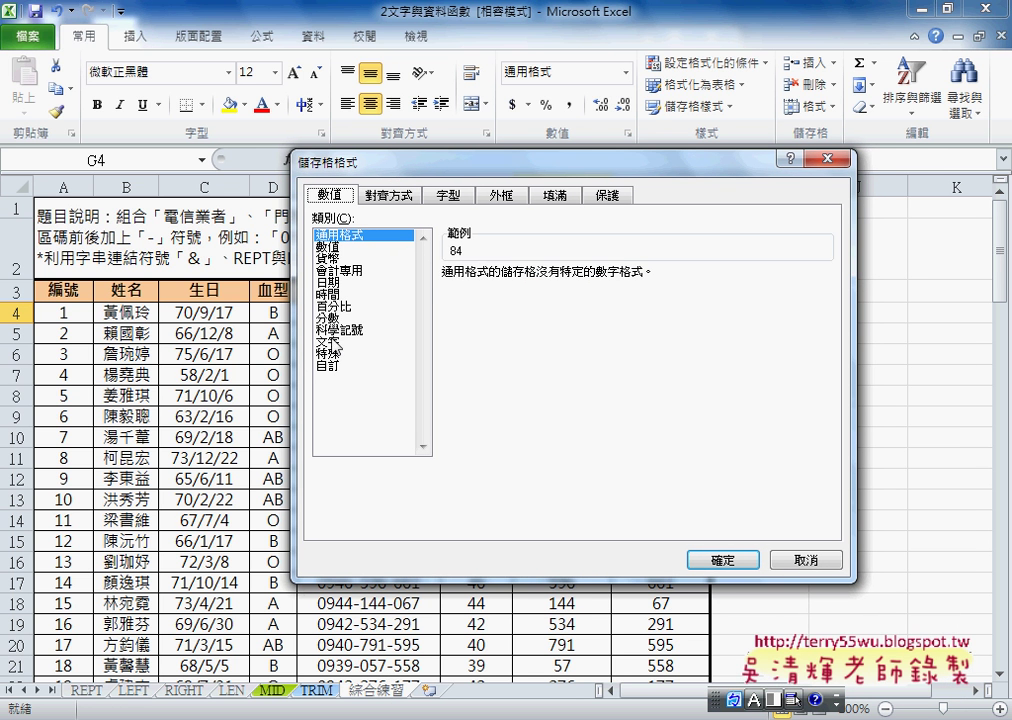
pyautogui.click(334, 343)
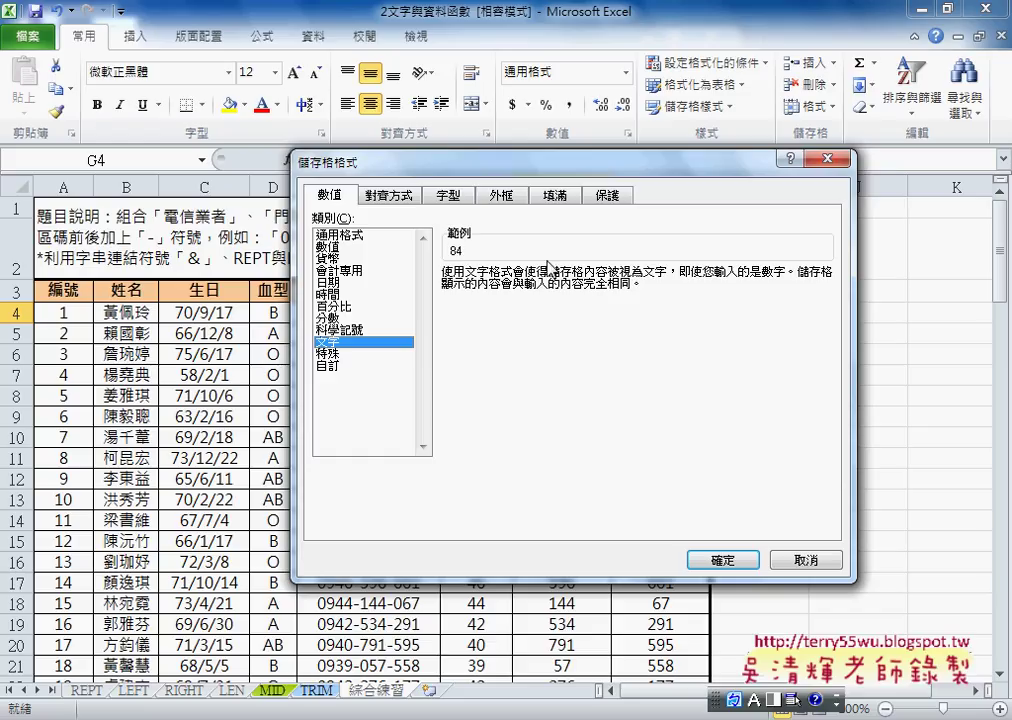
pyautogui.click(338, 367)
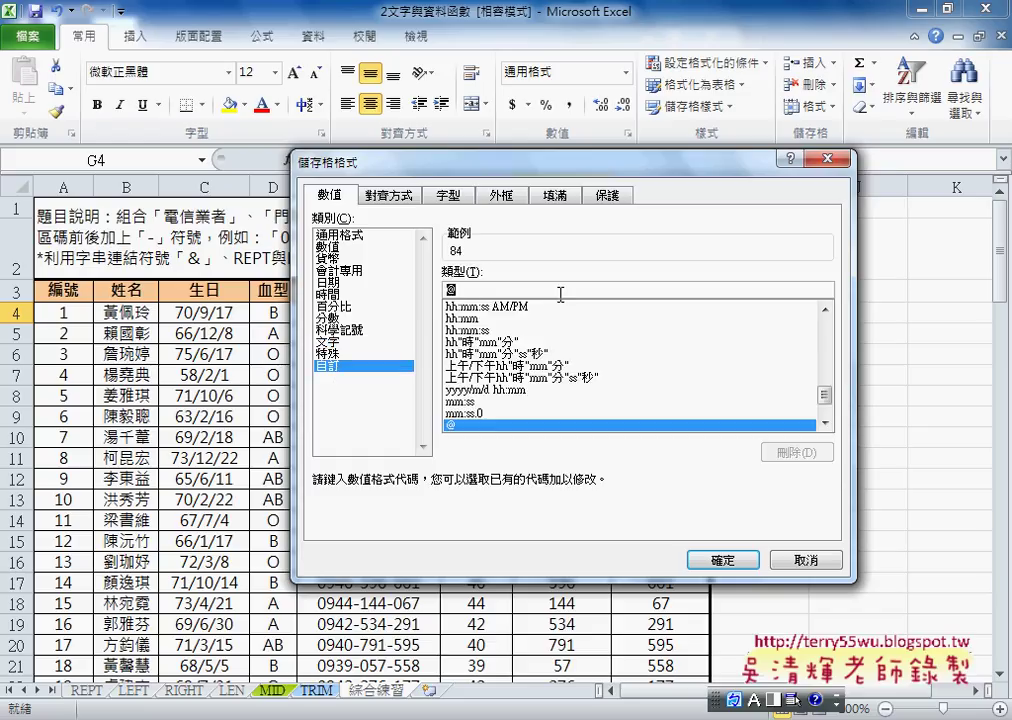
pyautogui.write('000')
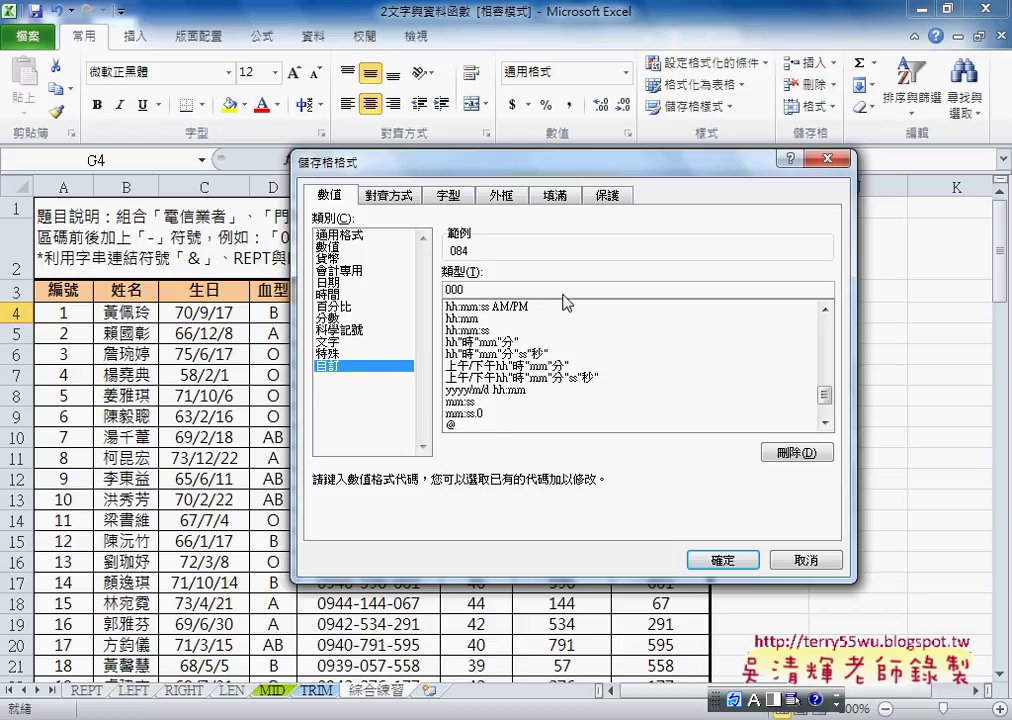
pyautogui.doubleClick(454, 290)
pyautogui.click(455, 290)
pyautogui.click(333, 258)
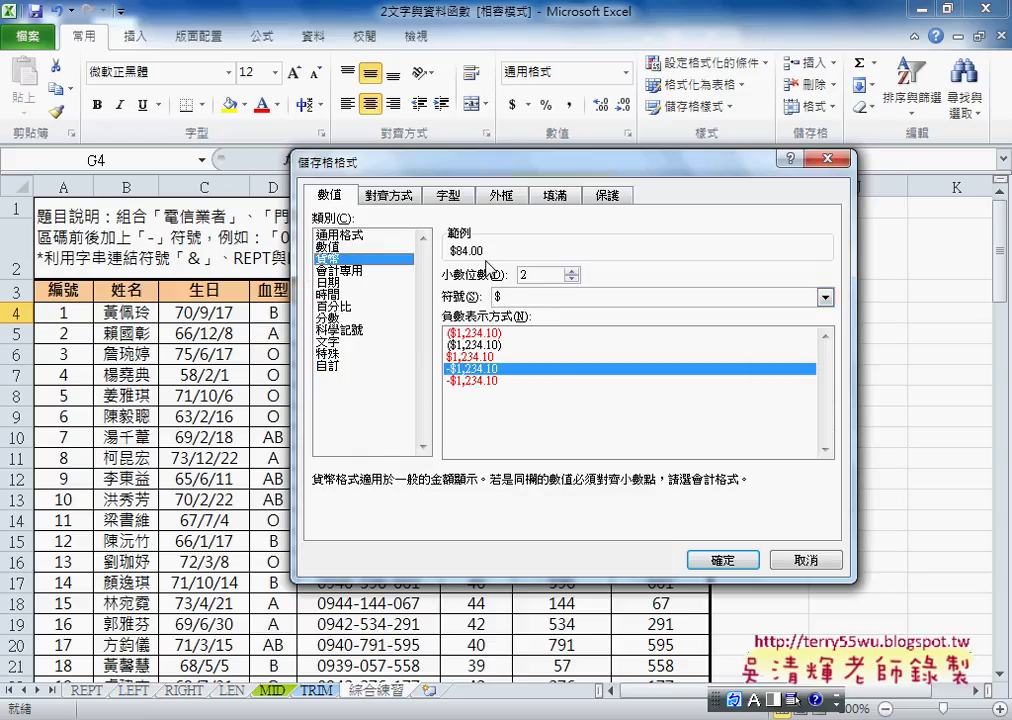
pyautogui.click(333, 366)
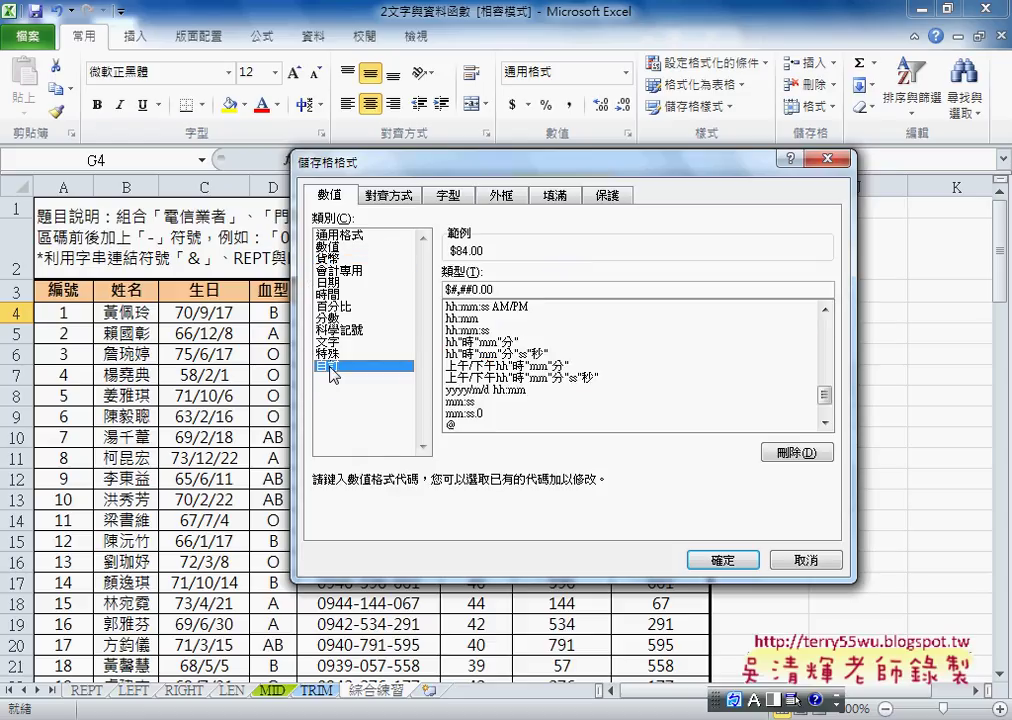
pyautogui.moveTo(498, 289); pyautogui.dragTo(418, 300)
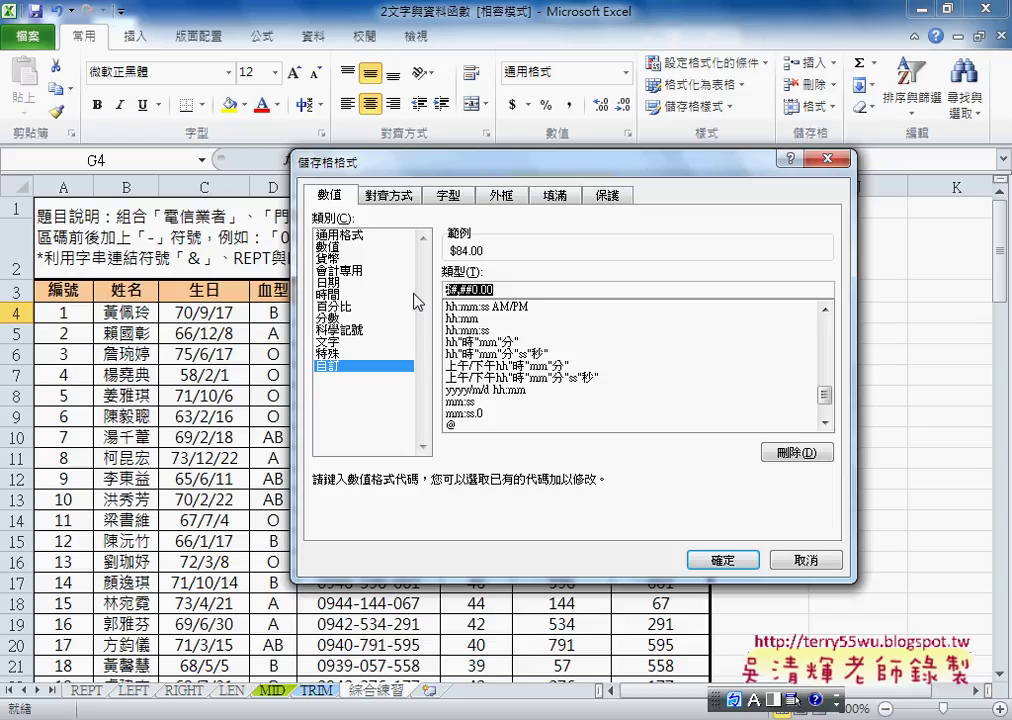
# Step: Cancel Format Cells and append TEXT(G4,"000") to E4's formula
pyautogui.click(829, 566)
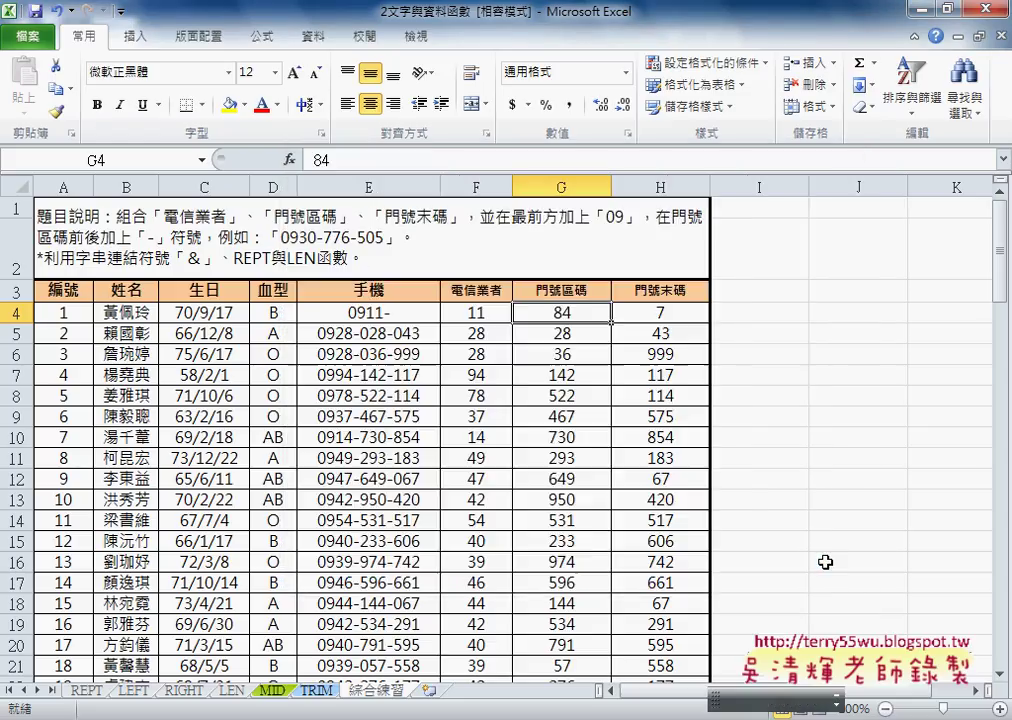
pyautogui.click(388, 311)
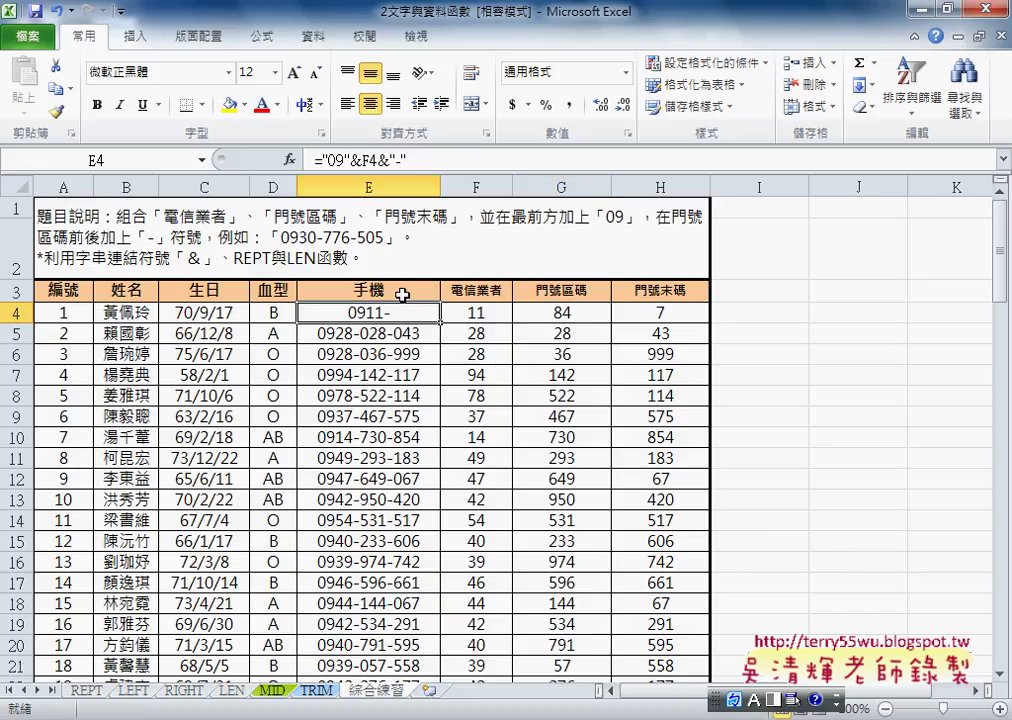
pyautogui.click(437, 159)
pyautogui.write('text')
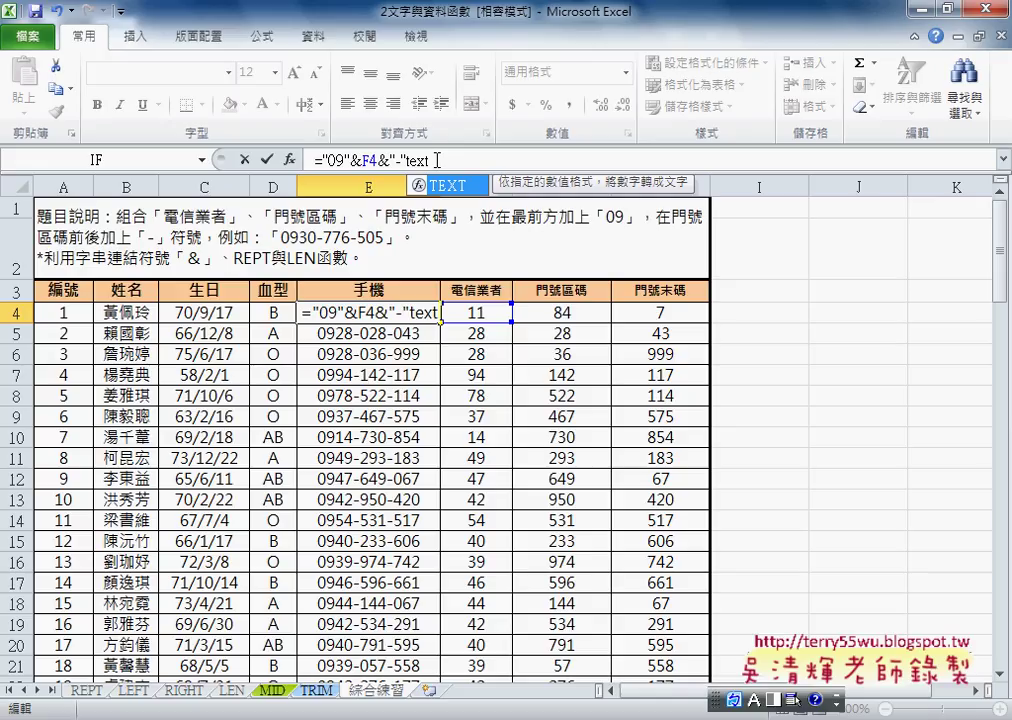
pyautogui.write('(')
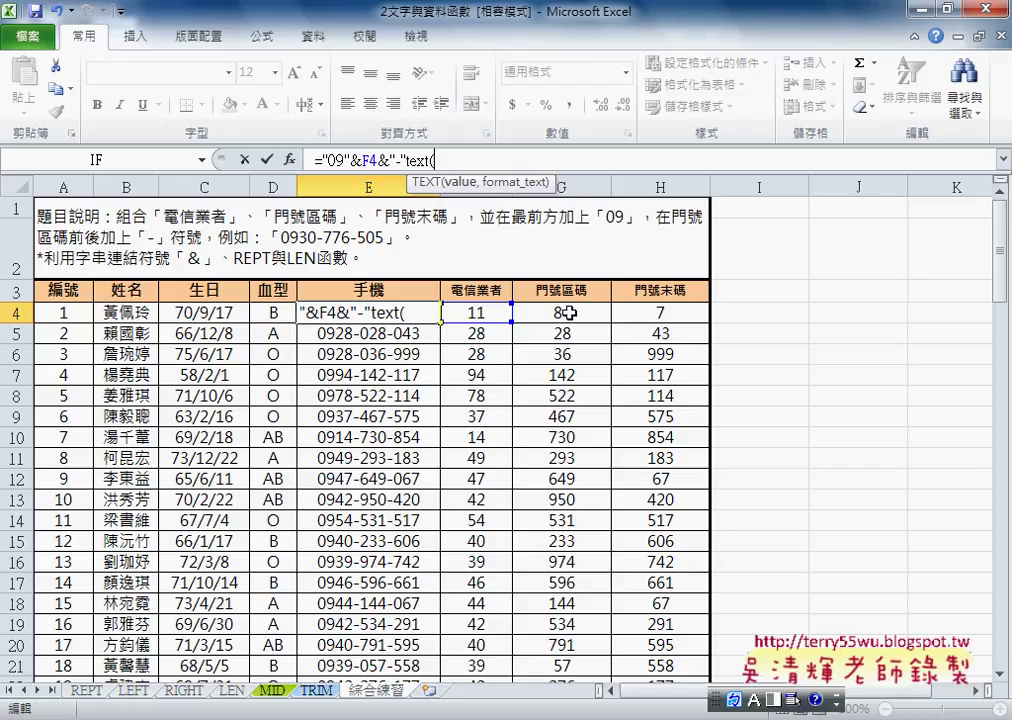
pyautogui.click(554, 314)
pyautogui.write(',')
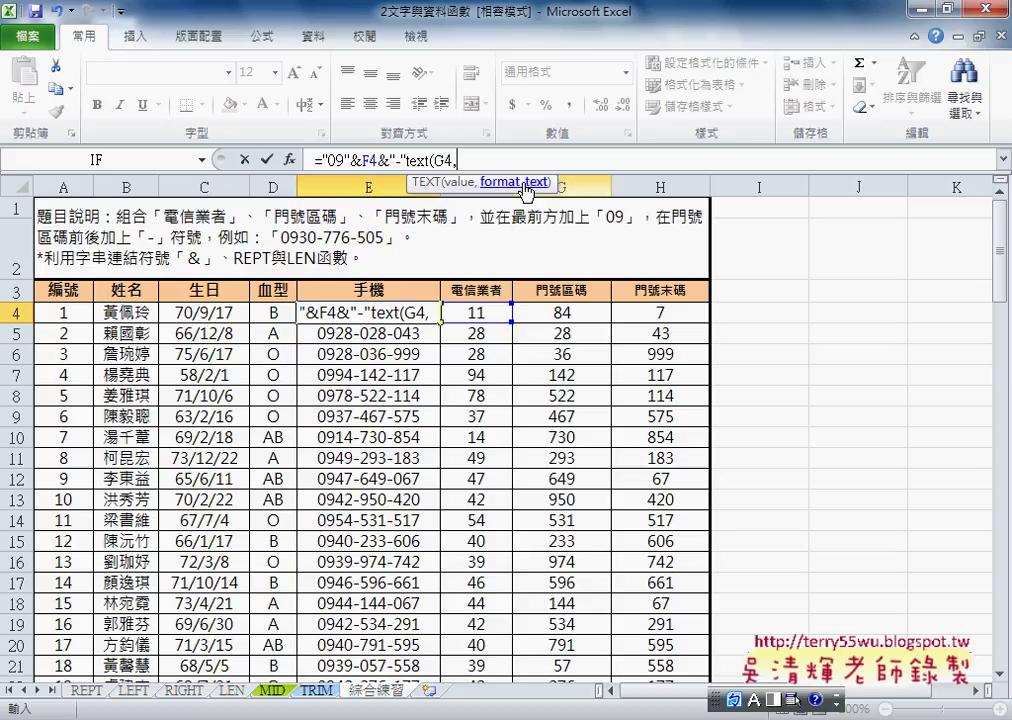
pyautogui.write('"')
pyautogui.write('000"')
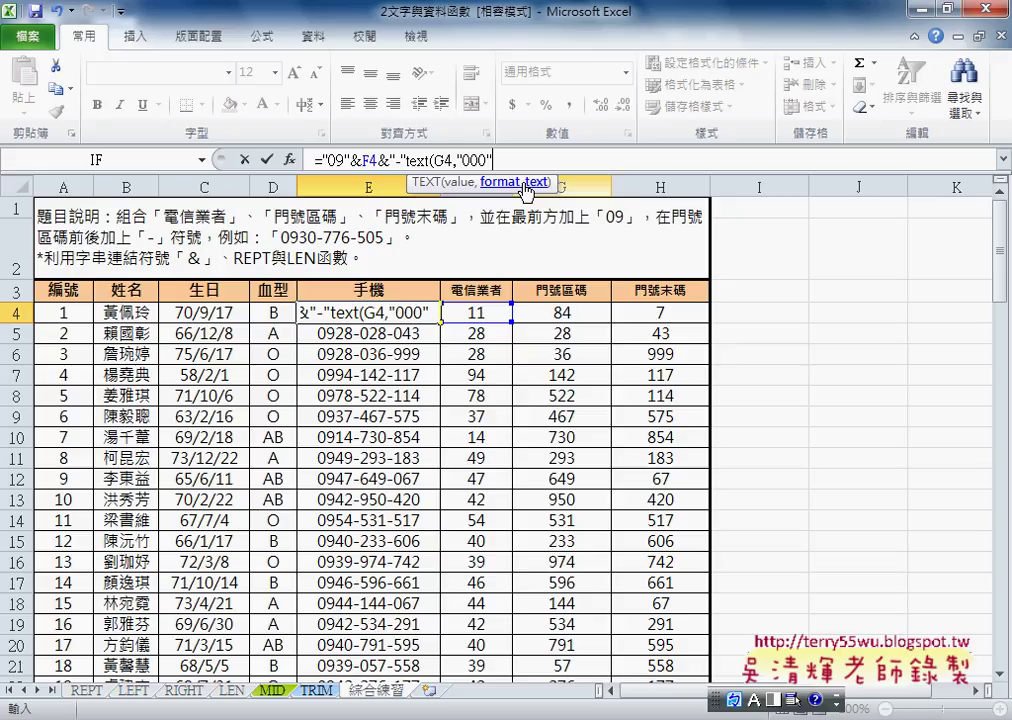
pyautogui.write(')')
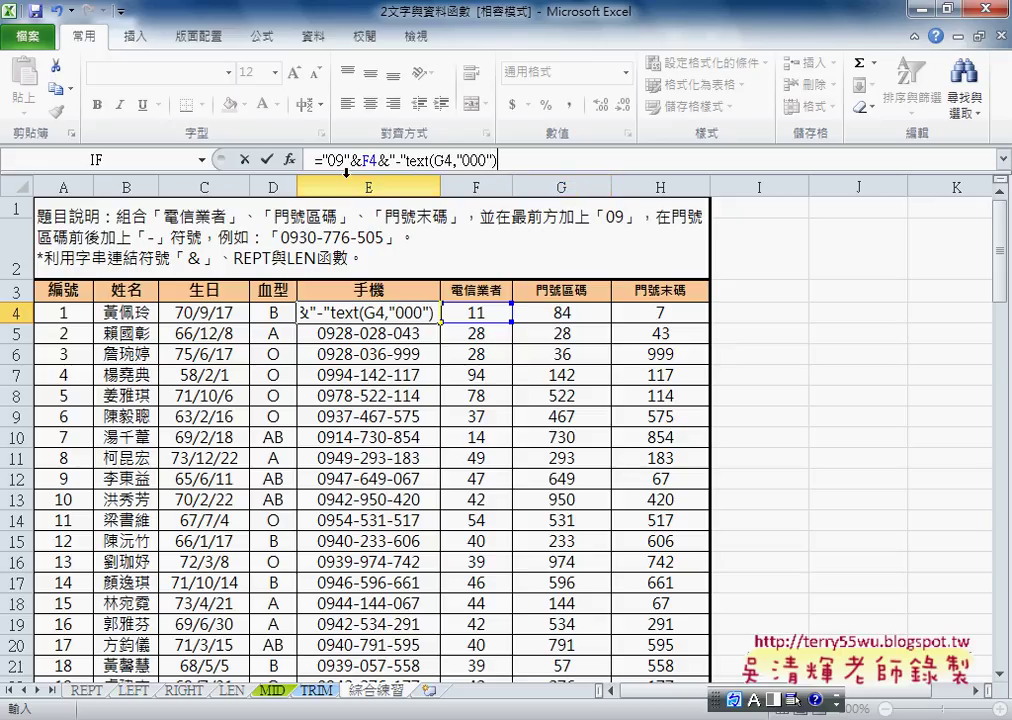
pyautogui.click(268, 160)
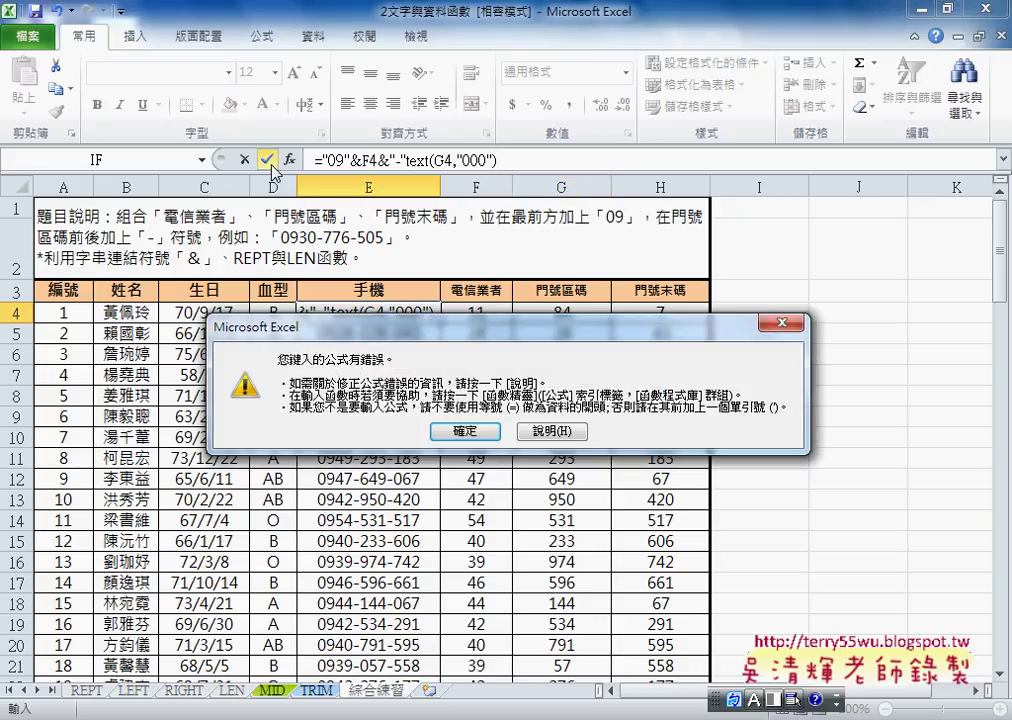
# Step: Insert the missing & before TEXT and commit, so E4 shows 0911-084
pyautogui.click(464, 431)
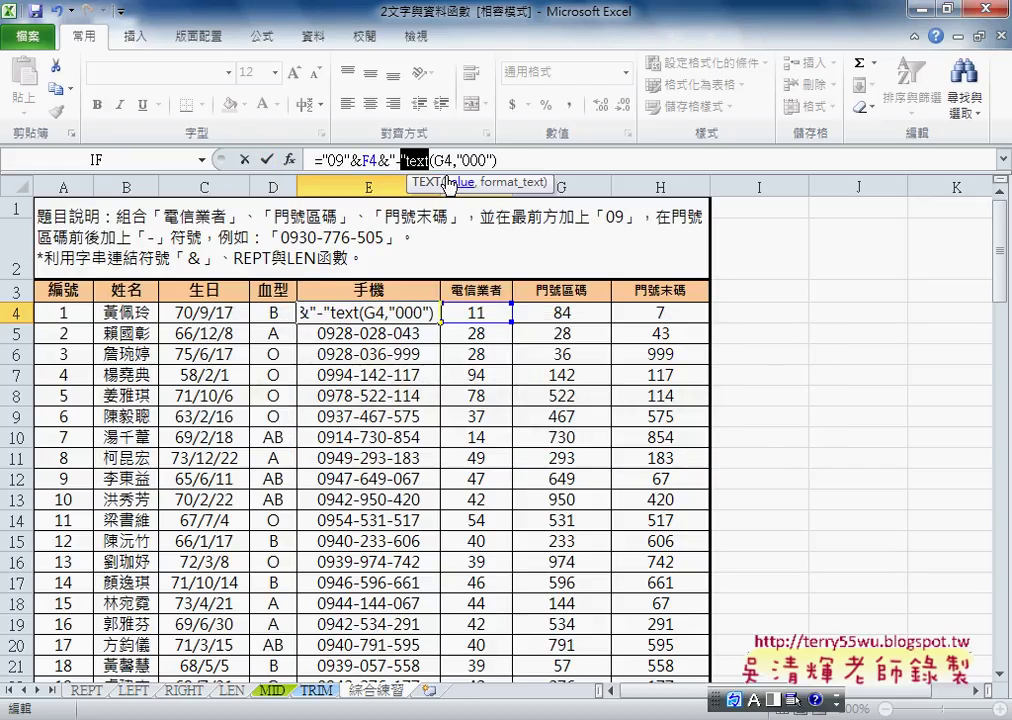
pyautogui.click(404, 160)
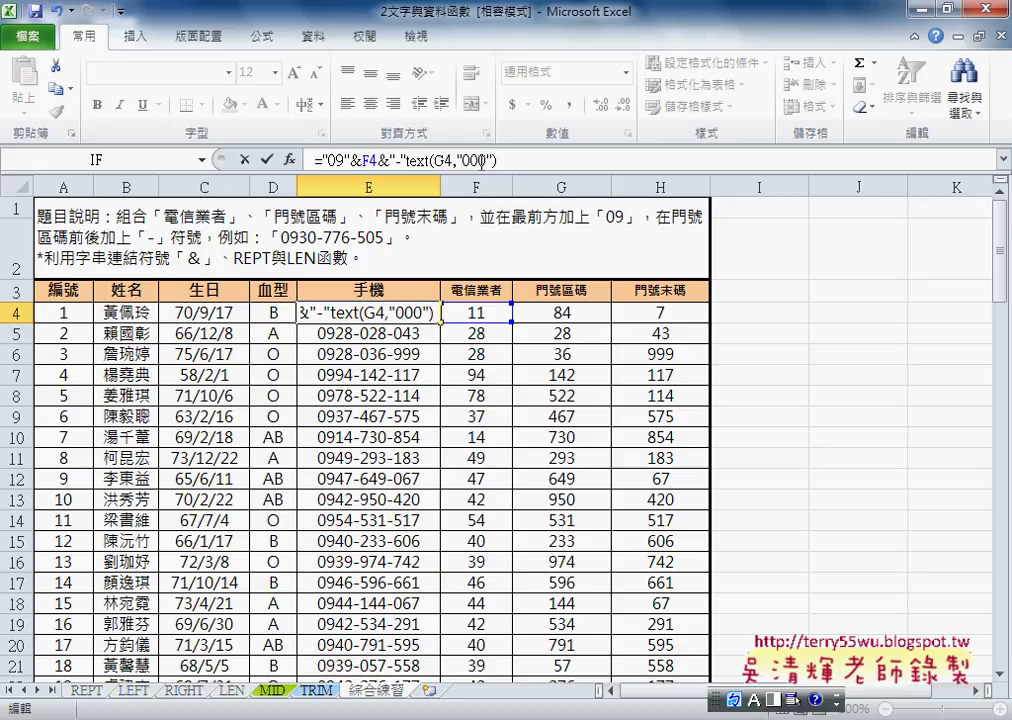
pyautogui.write('&')
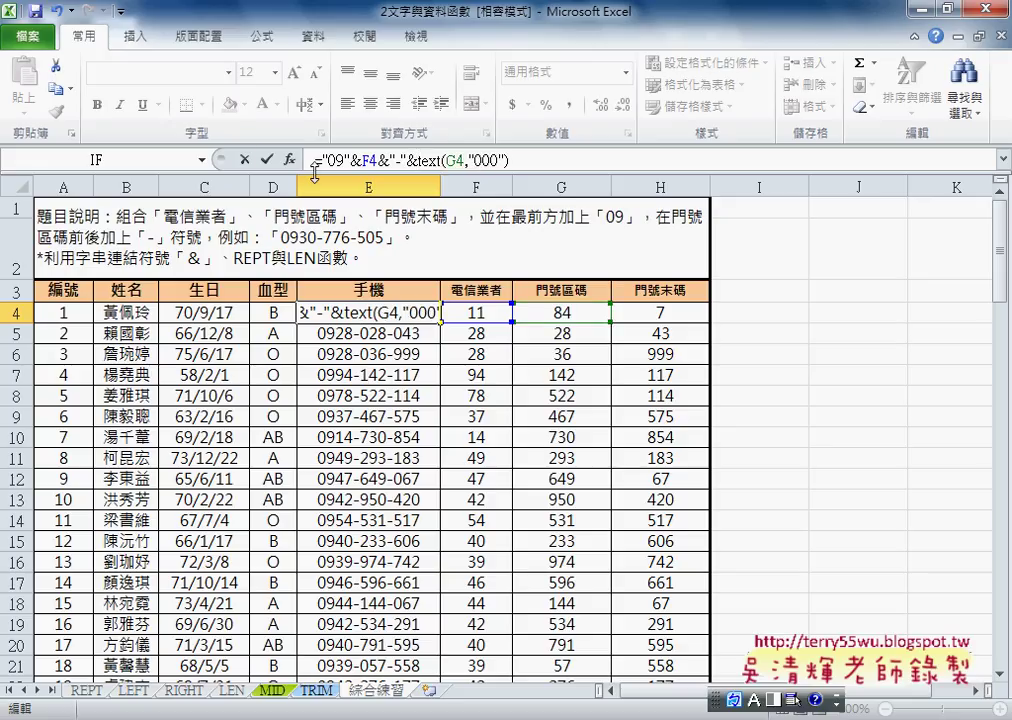
pyautogui.click(266, 159)
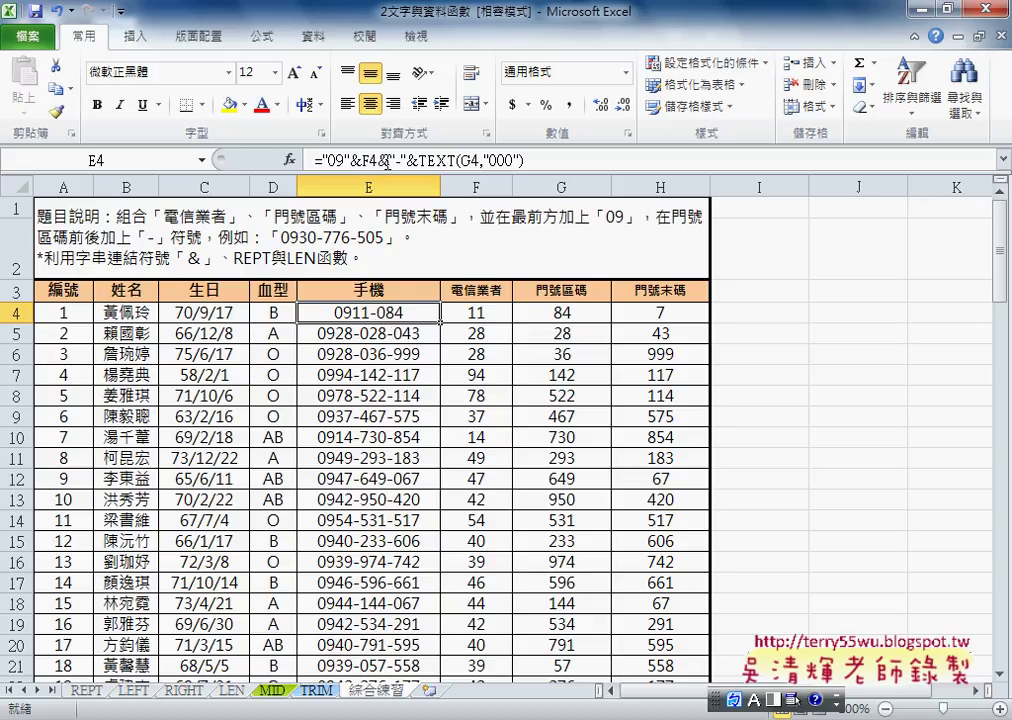
# Step: Duplicate the &"-"&TEXT(G4,"000") part at the end of E4's formula
pyautogui.moveTo(348, 159); pyautogui.dragTo(511, 157)
pyautogui.rightClick(482, 159)
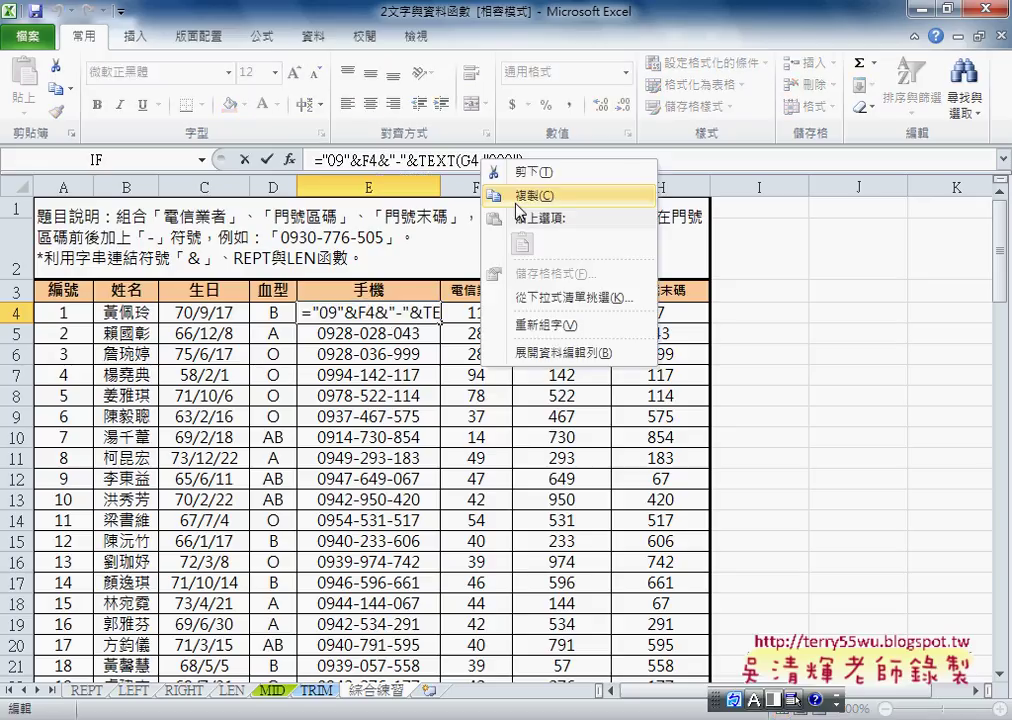
pyautogui.click(527, 196)
pyautogui.click(538, 159)
pyautogui.rightClick(572, 160)
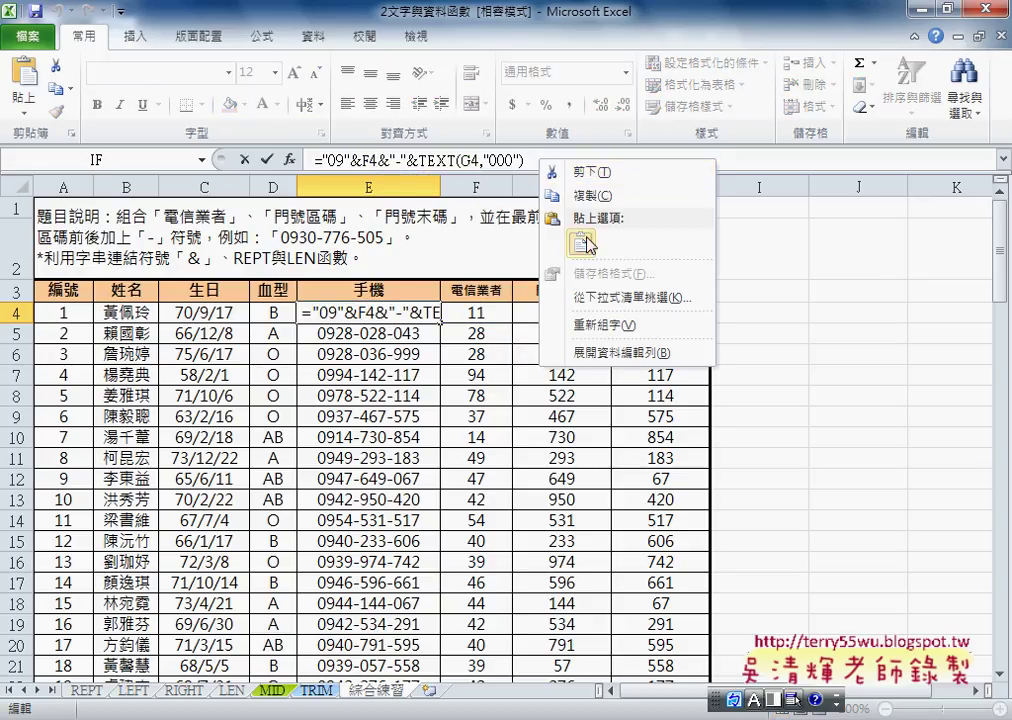
pyautogui.click(585, 243)
pyautogui.moveTo(607, 160); pyautogui.dragTo(614, 160)
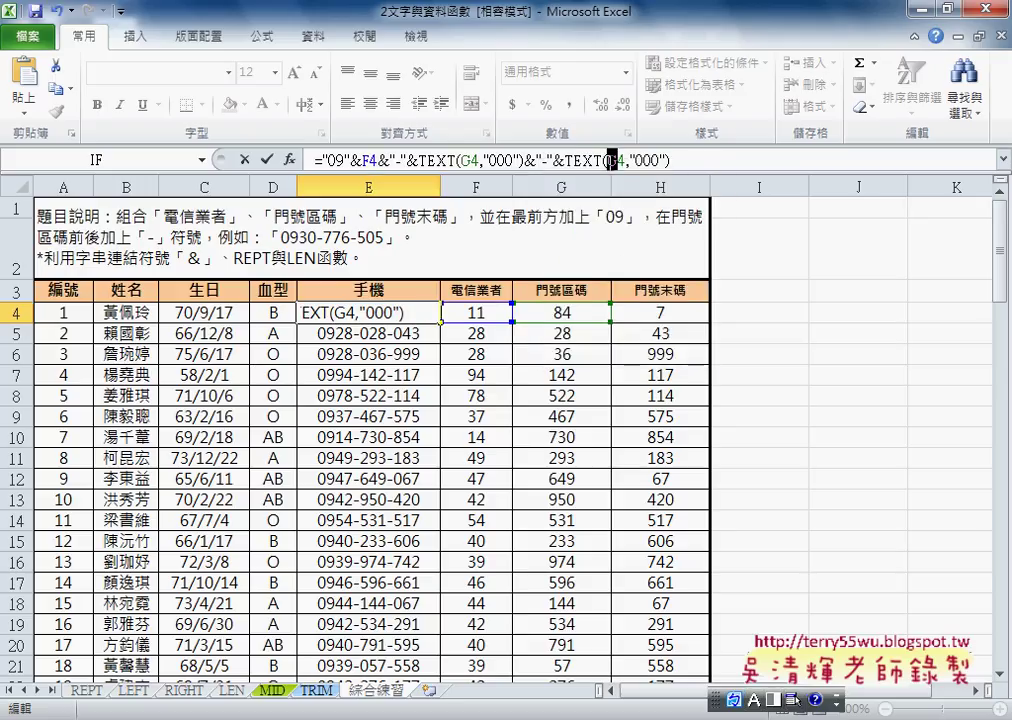
pyautogui.write('H')
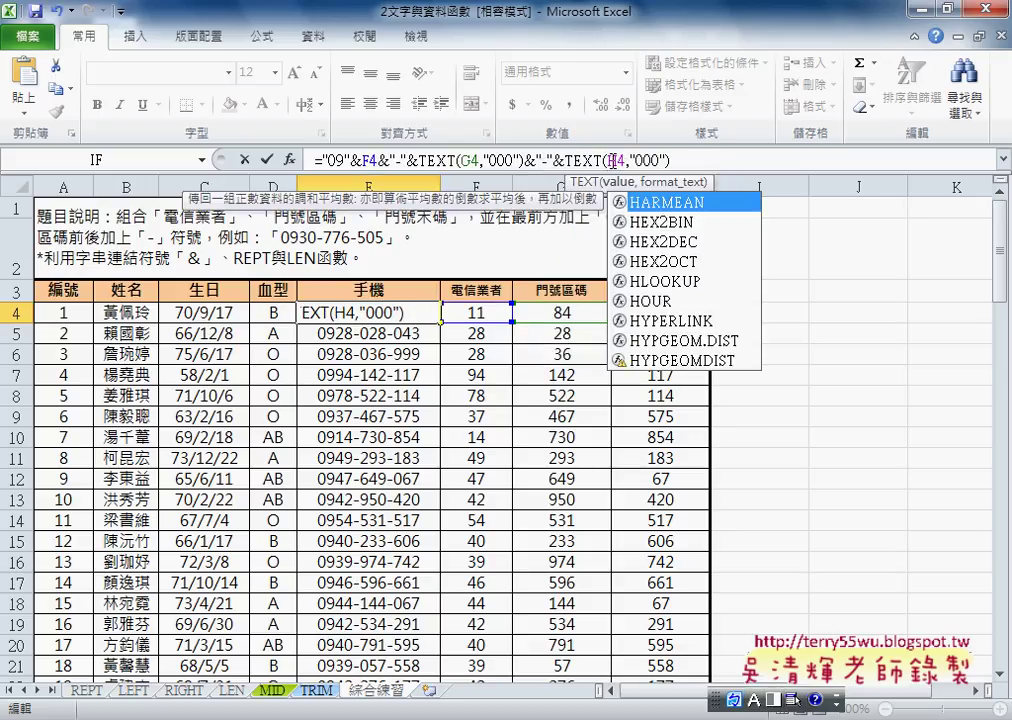
pyautogui.click(275, 160)
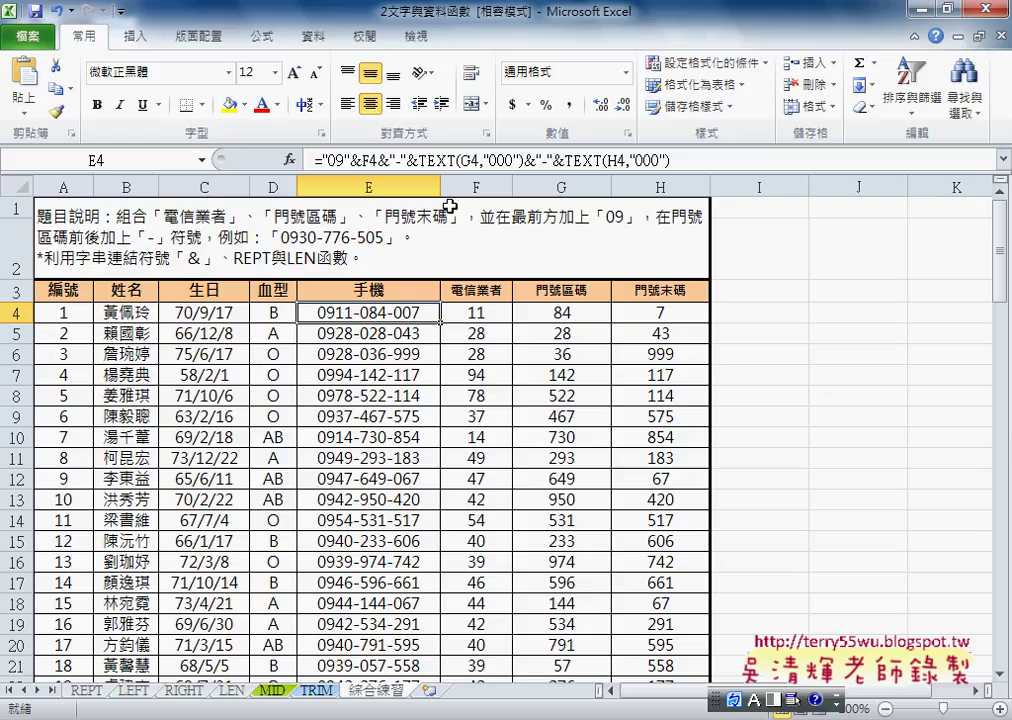
pyautogui.click(587, 314)
pyautogui.rightClick(587, 318)
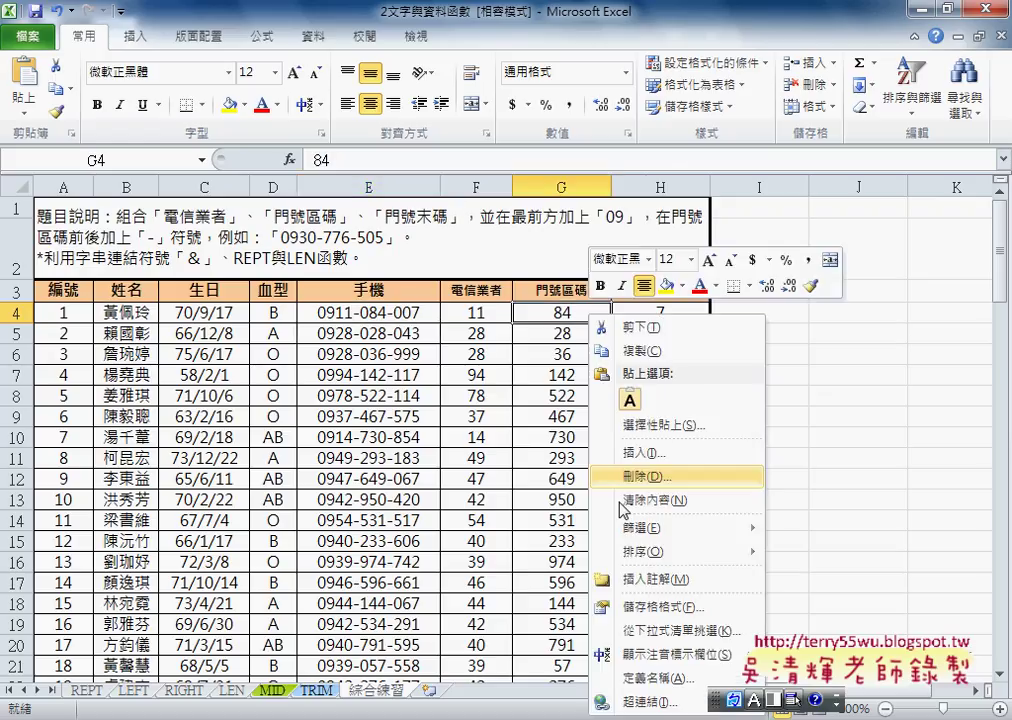
pyautogui.click(645, 607)
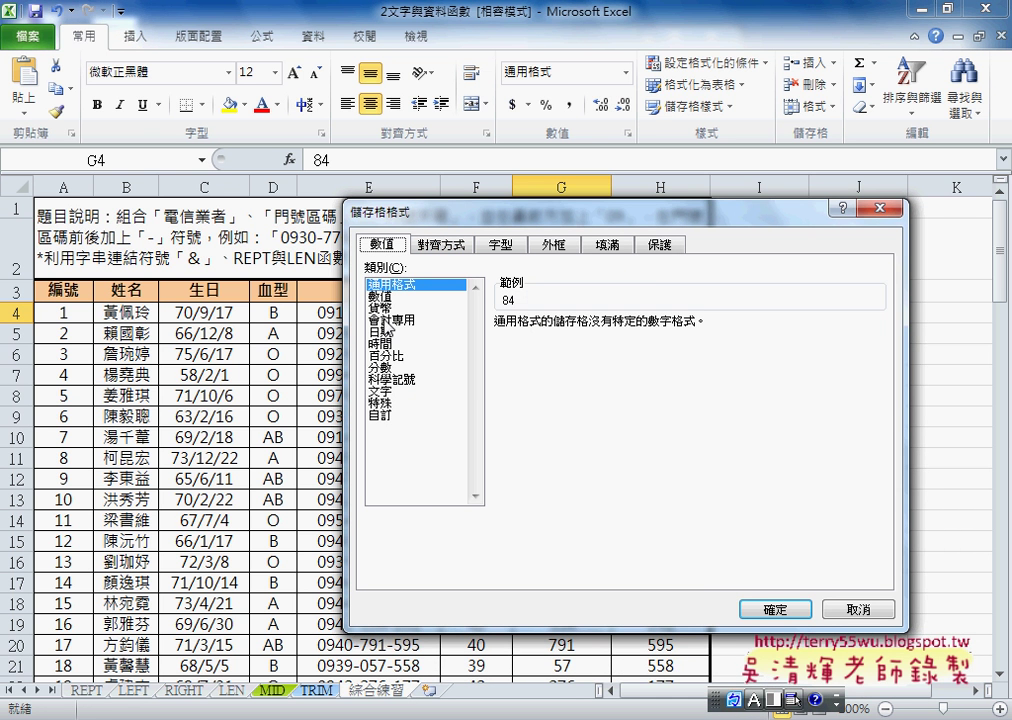
pyautogui.click(392, 320)
pyautogui.click(393, 333)
pyautogui.click(393, 344)
pyautogui.click(393, 308)
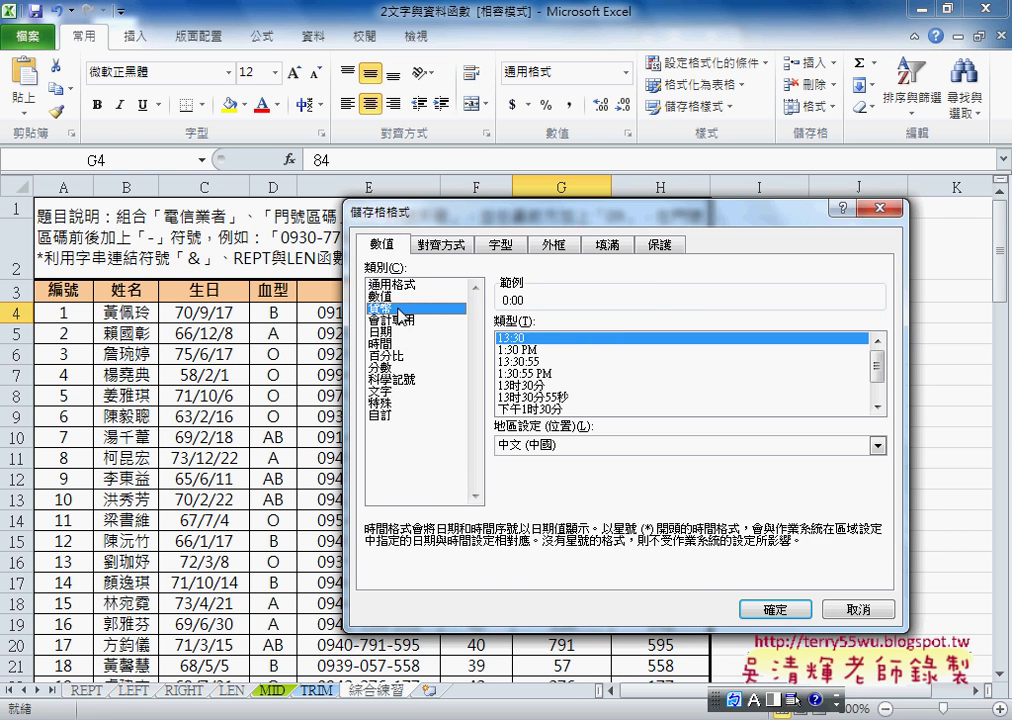
pyautogui.click(404, 416)
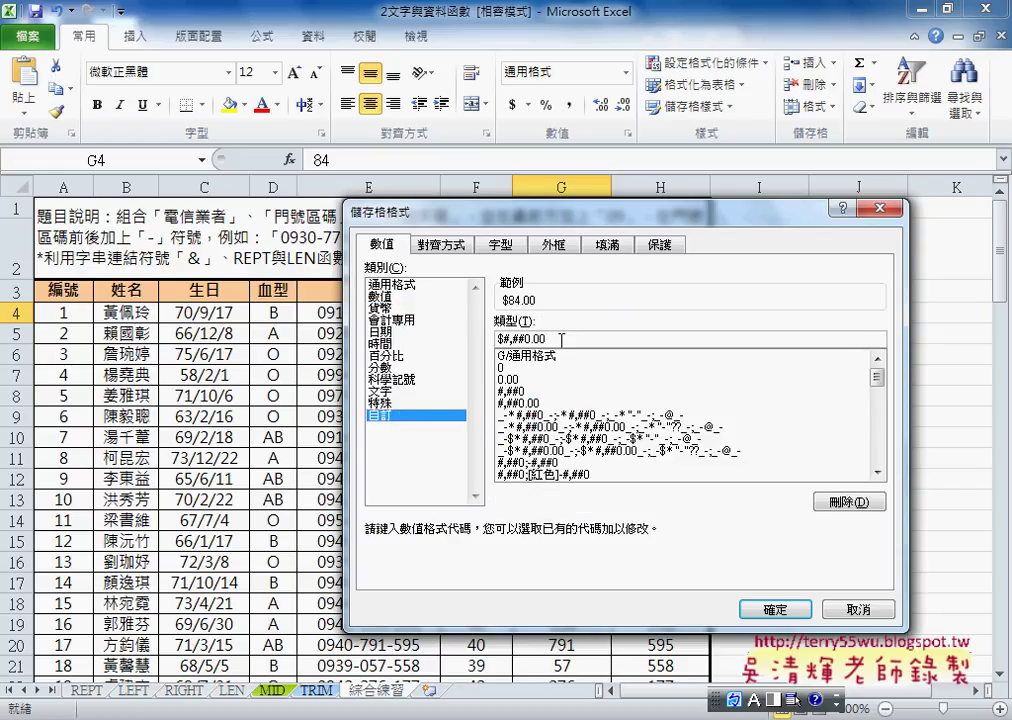
pyautogui.doubleClick(556, 339)
pyautogui.moveTo(610, 221); pyautogui.dragTo(791, 222)
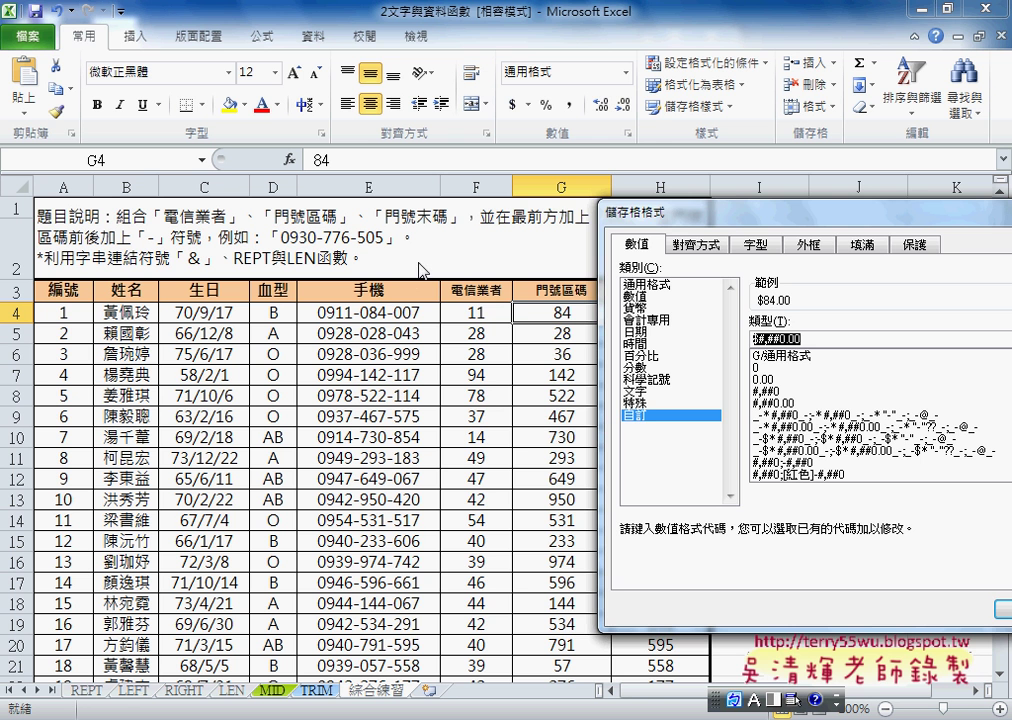
pyautogui.moveTo(654, 222); pyautogui.dragTo(484, 222)
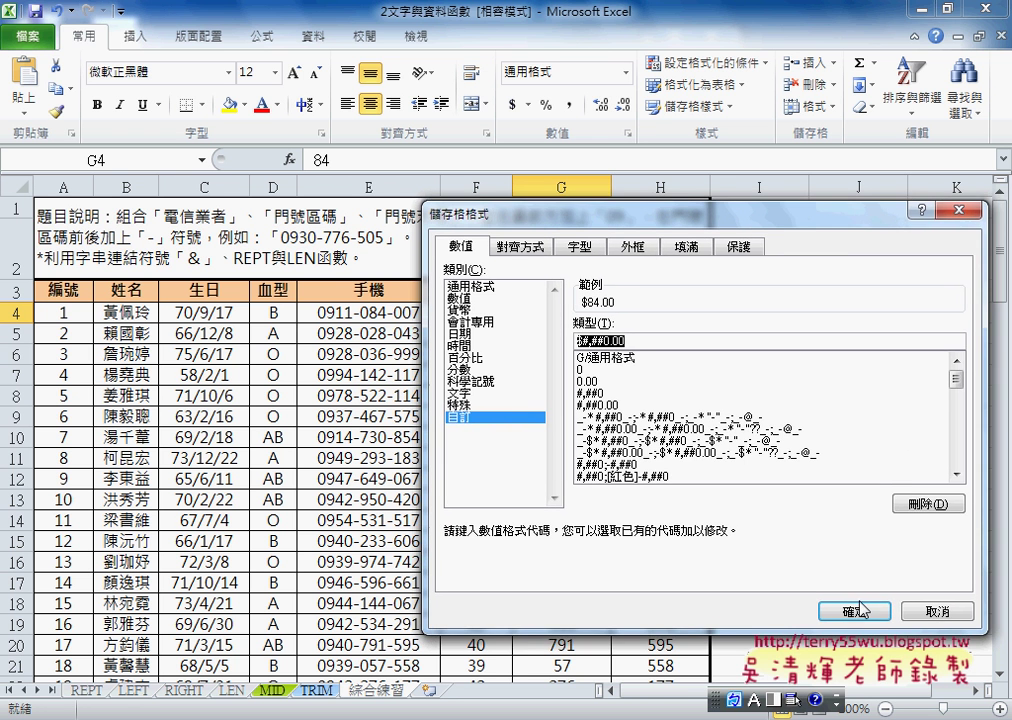
pyautogui.click(928, 610)
pyautogui.click(383, 318)
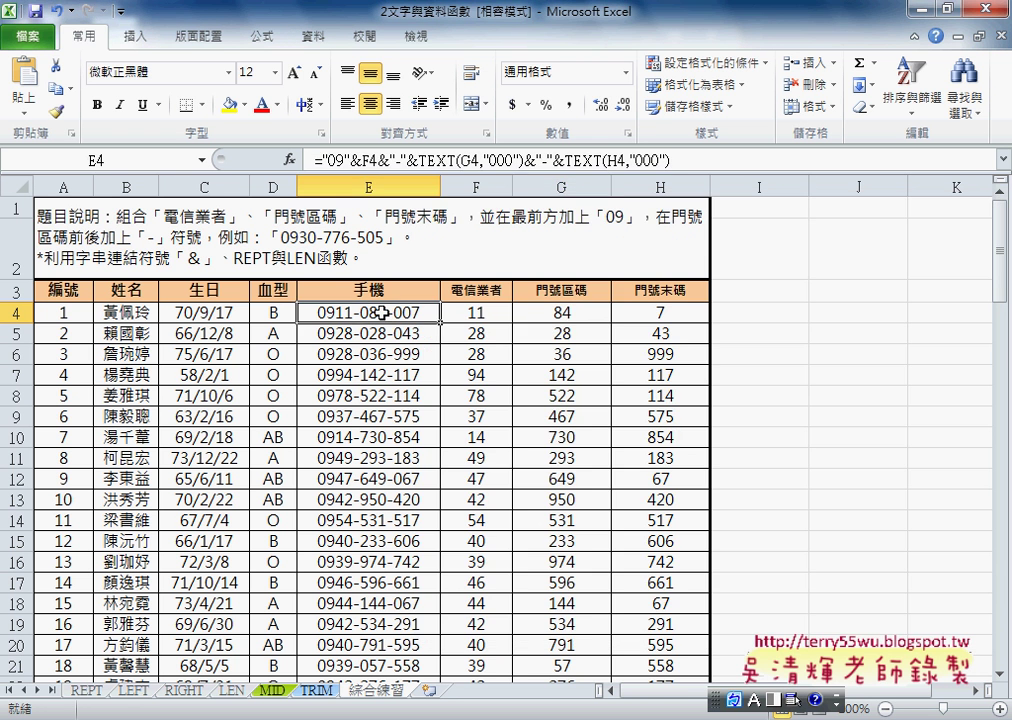